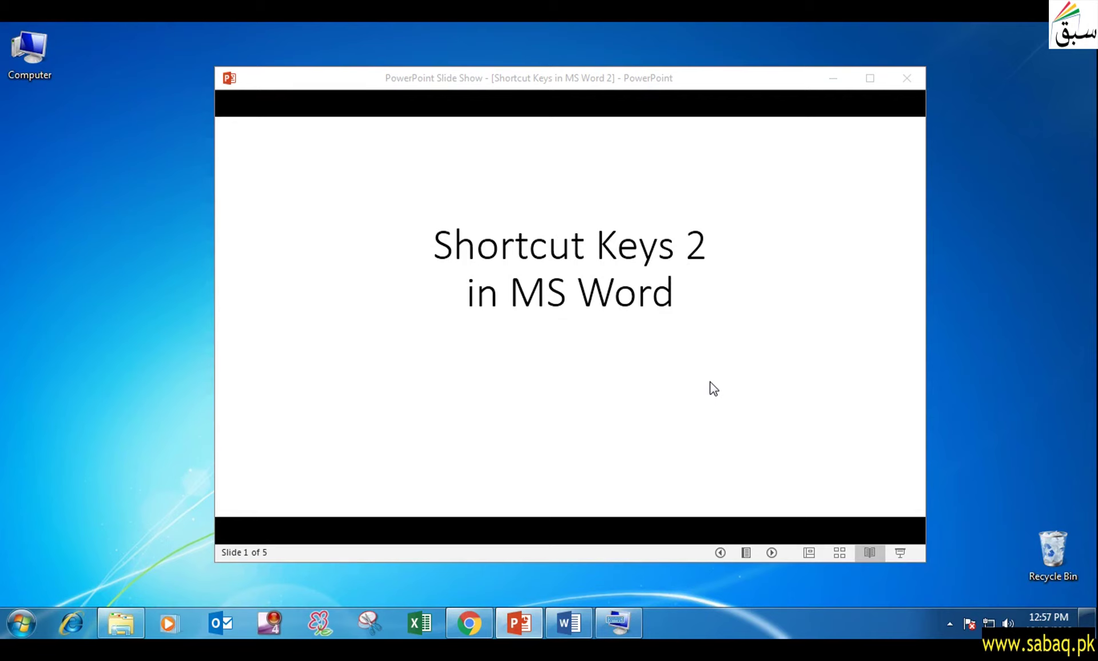
Advance the slide show to the Change the Font slide's first bullet, then switch to Word.
left_click(704, 423)
left_click(702, 420)
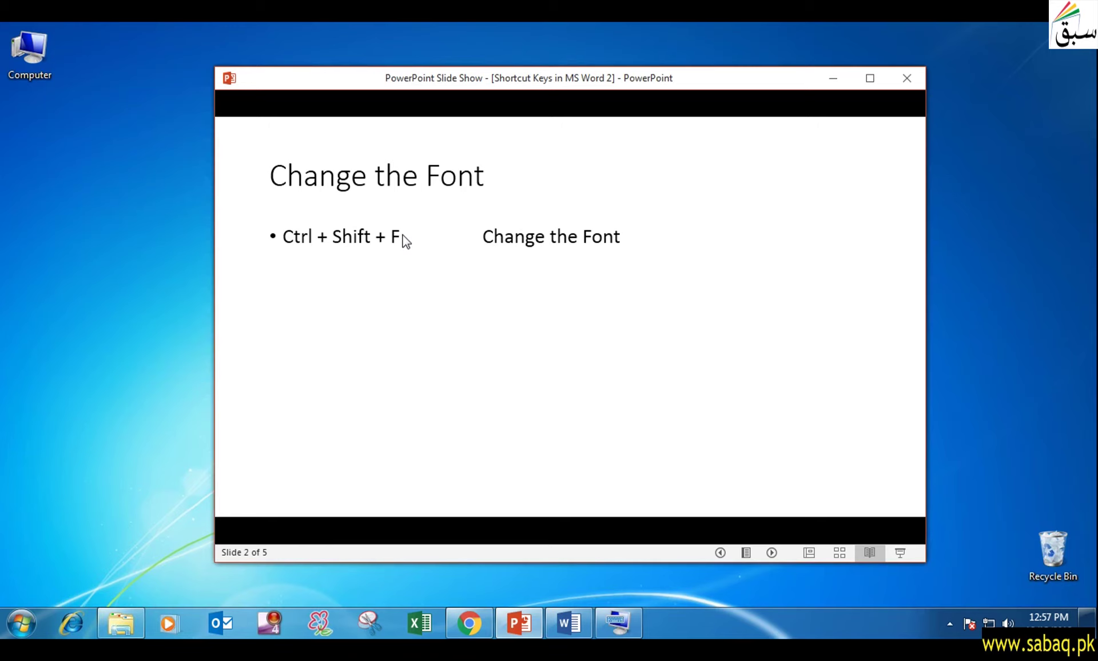
left_click(570, 624)
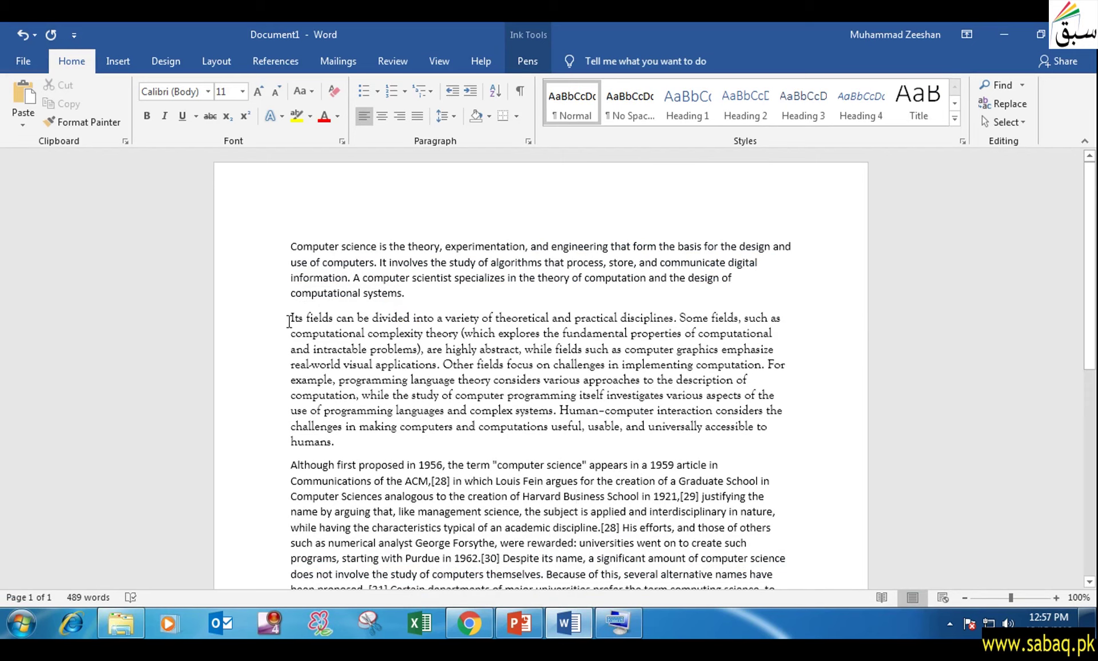
Select and deselect the Its fields paragraph, glance at the slide show, and toggle the on-screen keyboard.
left_click_drag(288, 318, 355, 441)
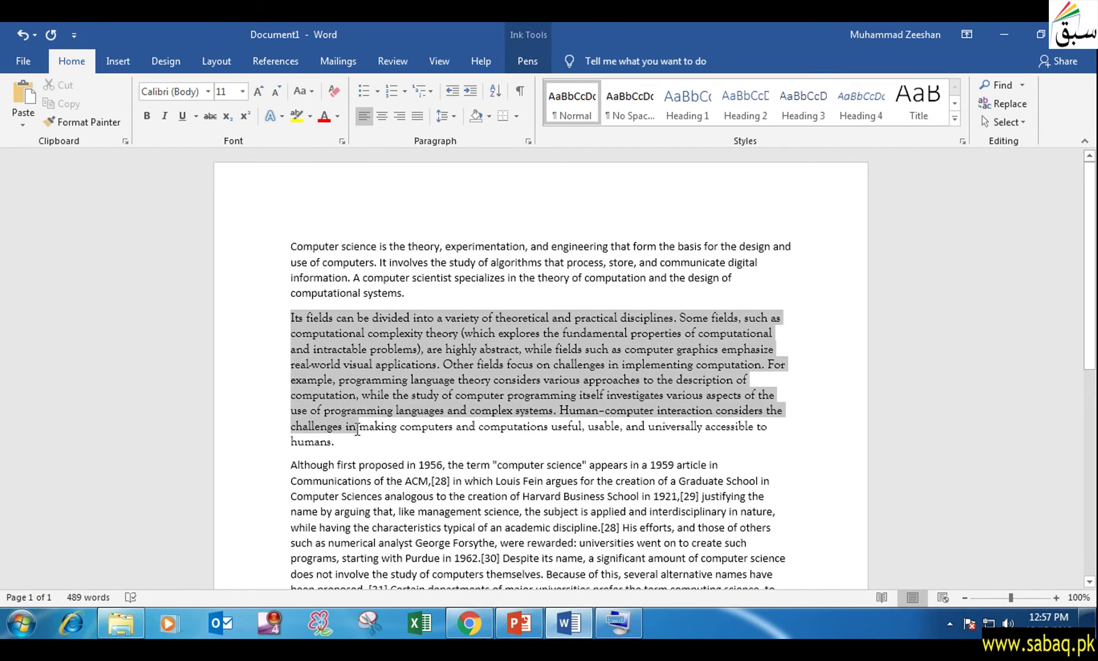
left_click(440, 396)
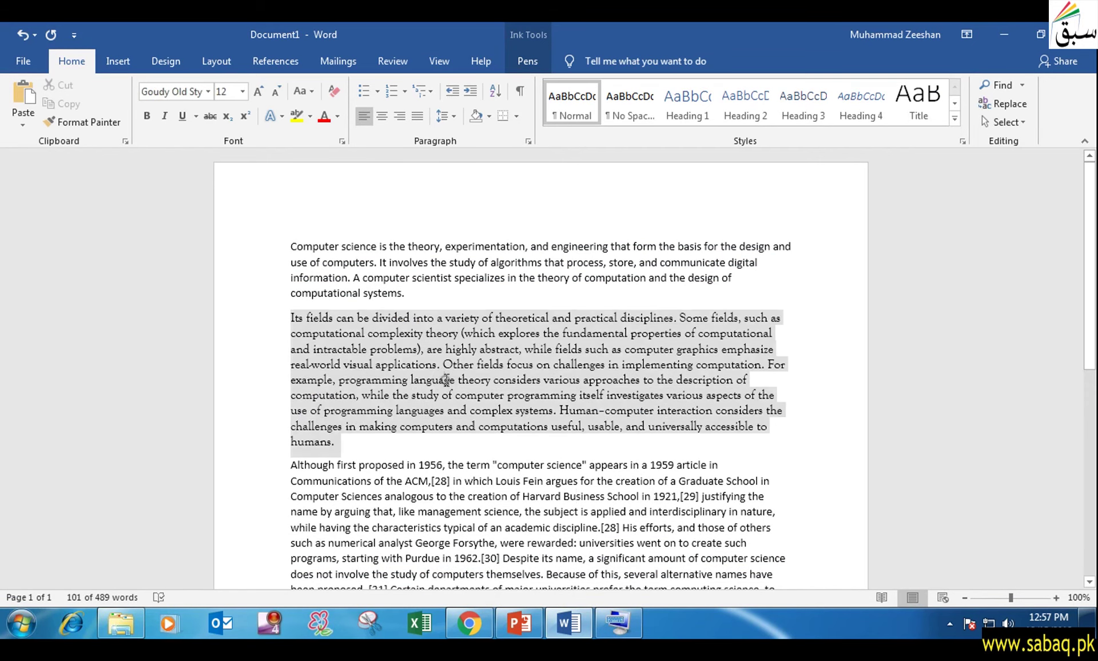
left_click(521, 622)
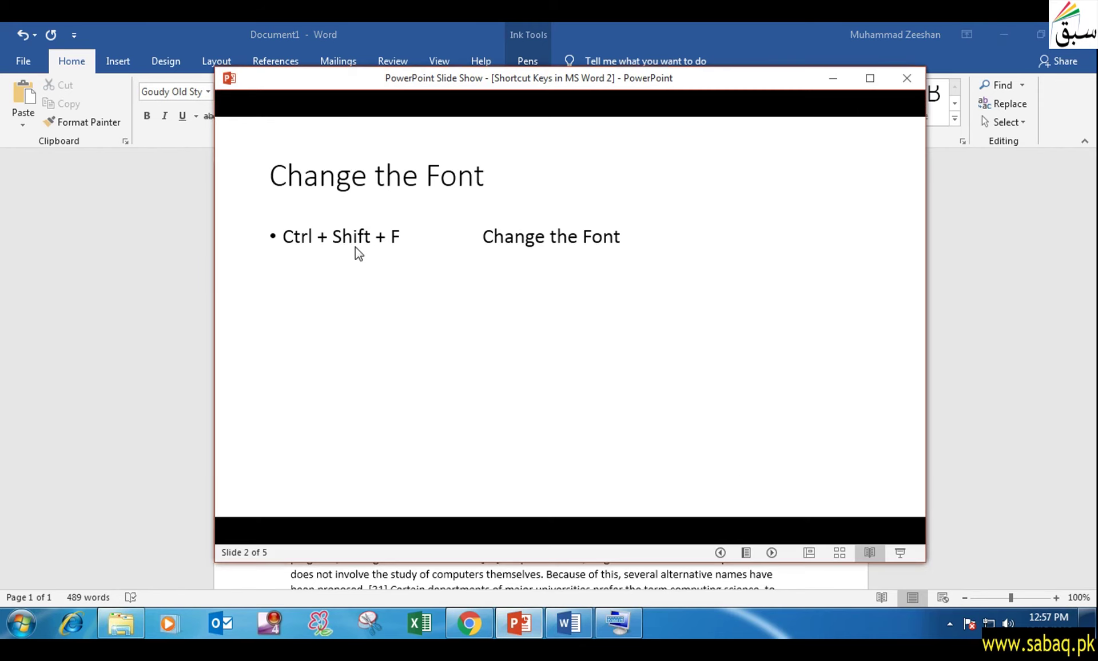
left_click(649, 585)
left_click(629, 624)
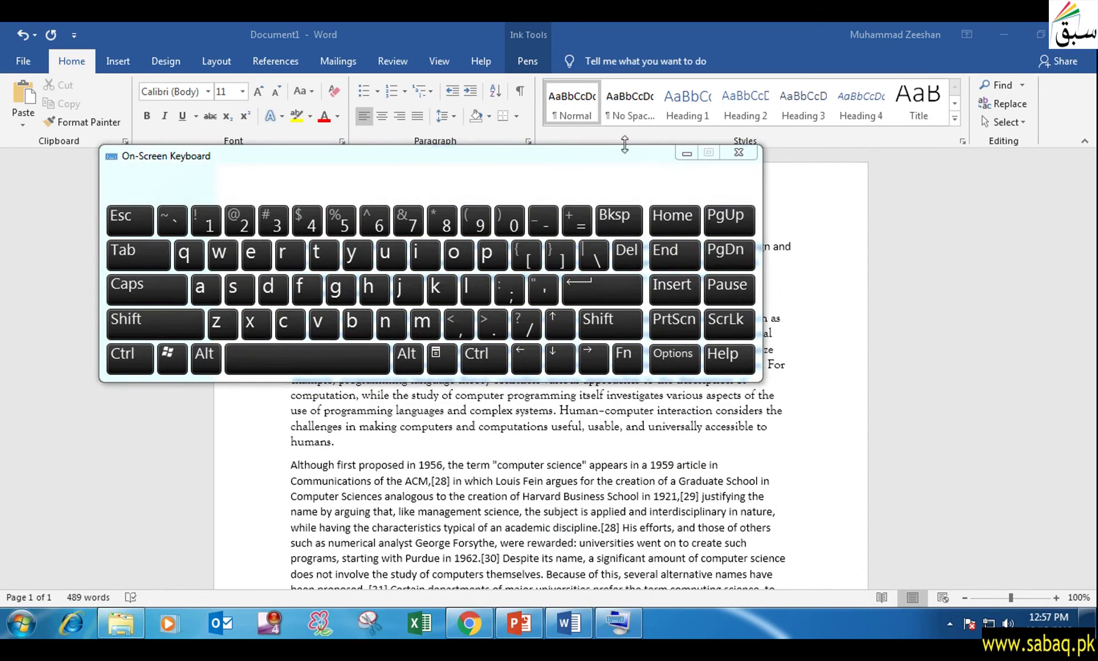
left_click(683, 157)
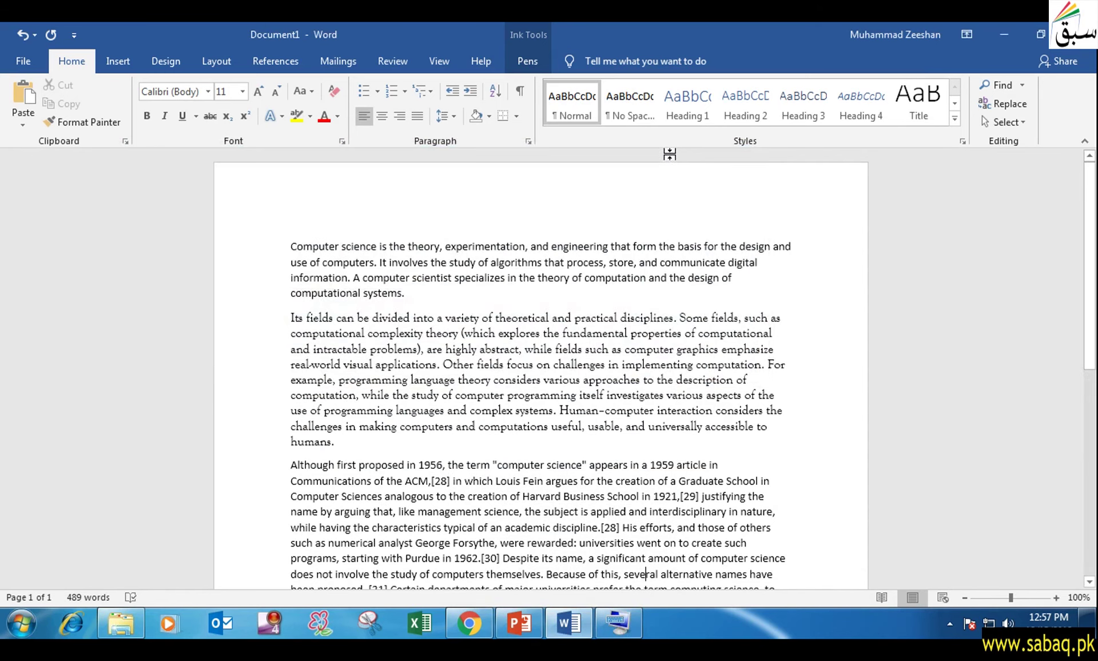
Set the word 'several' to the Niagara Solid font in the Font dialog.
key("ctrl+d")
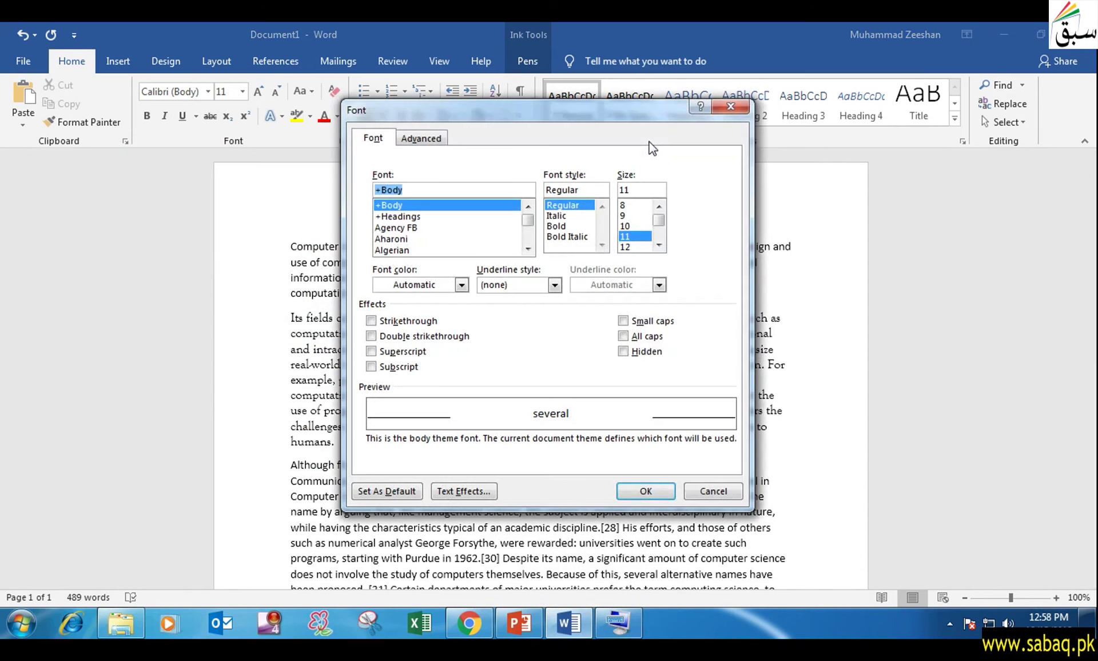
left_click_drag(528, 223, 528, 232)
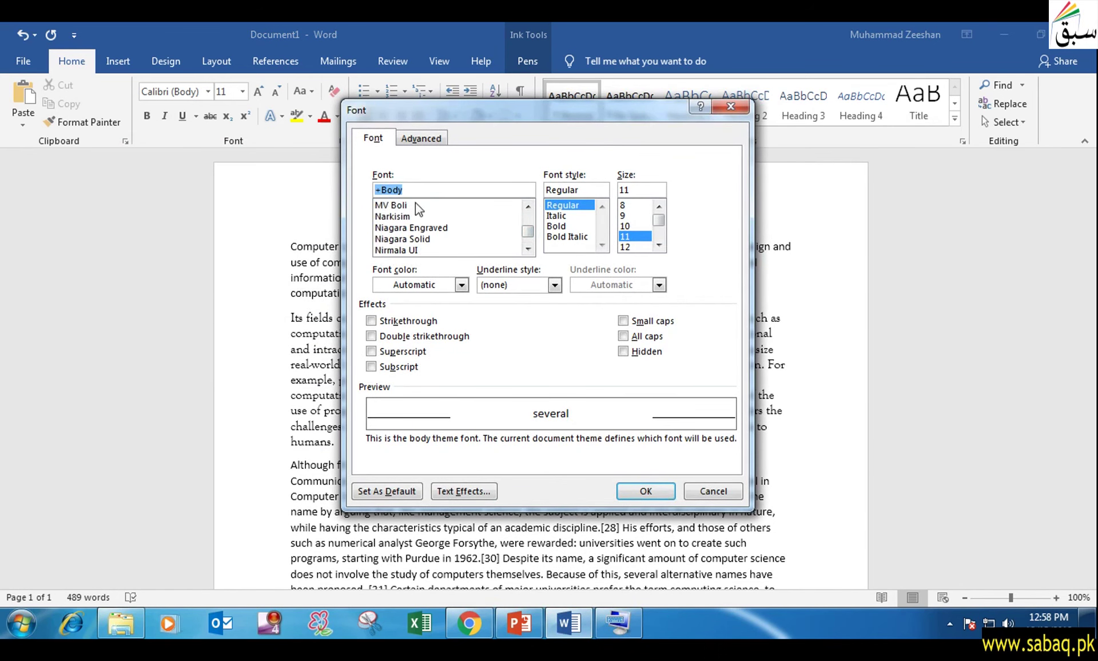
left_click(411, 239)
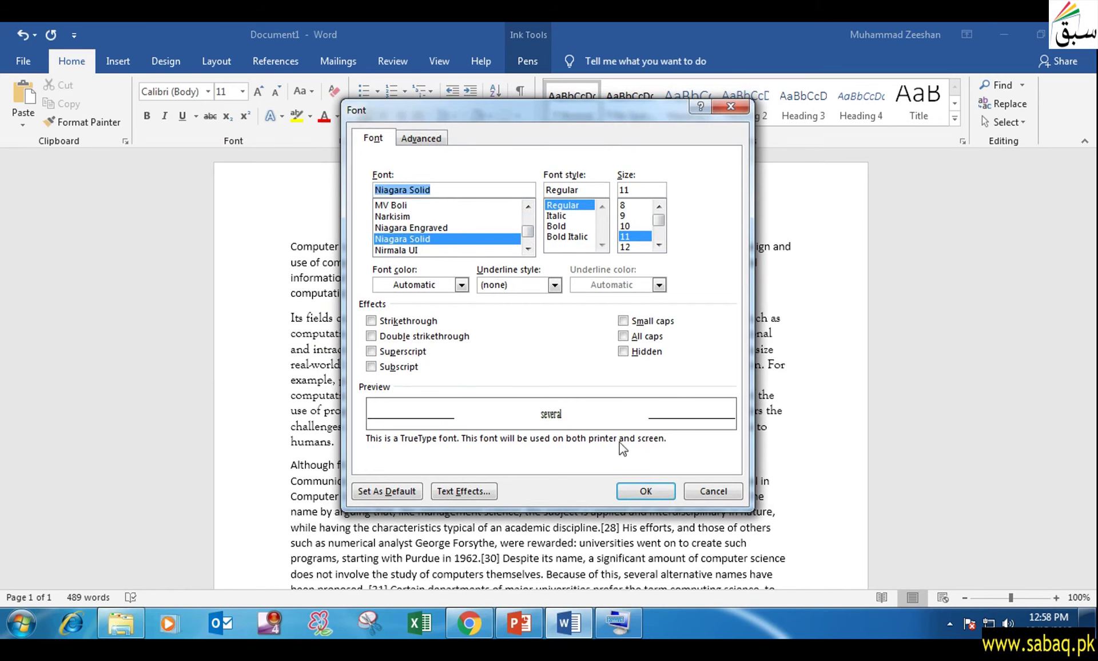
left_click(640, 492)
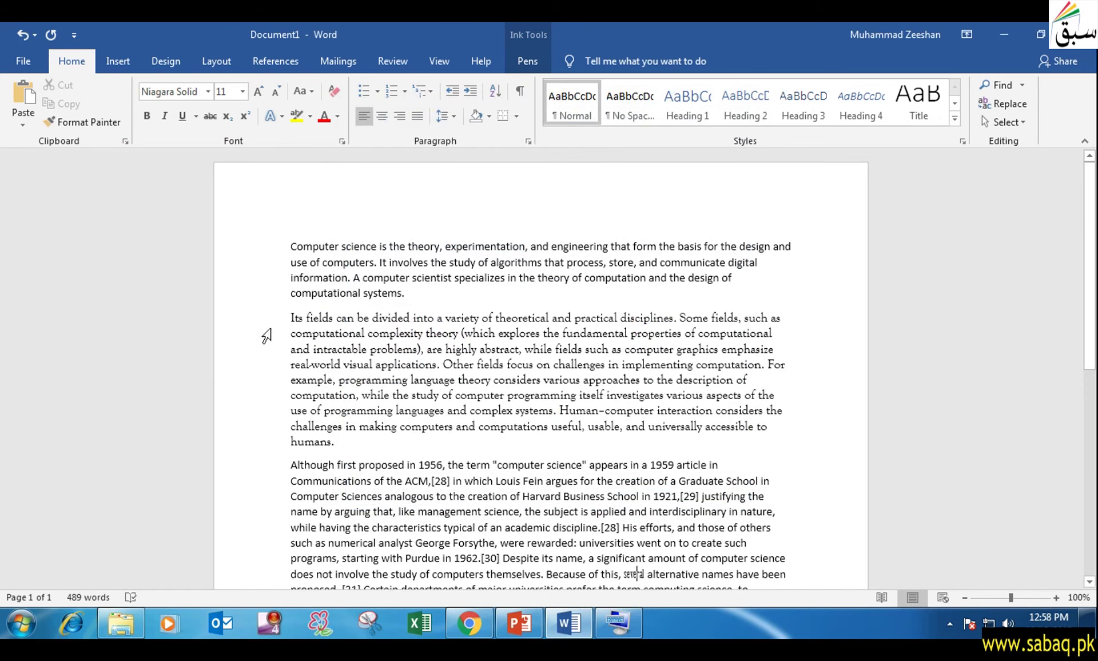
Try Algerian on the Its fields paragraph, undo it, and bring the slide show back.
left_click_drag(292, 318, 341, 444)
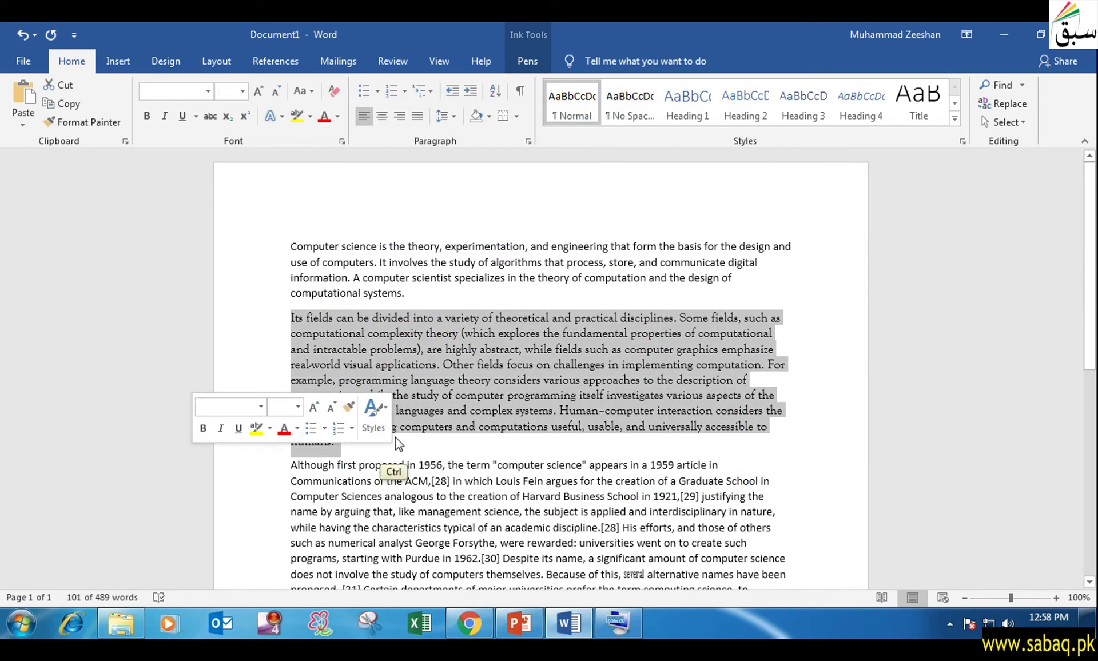
key("ctrl+d")
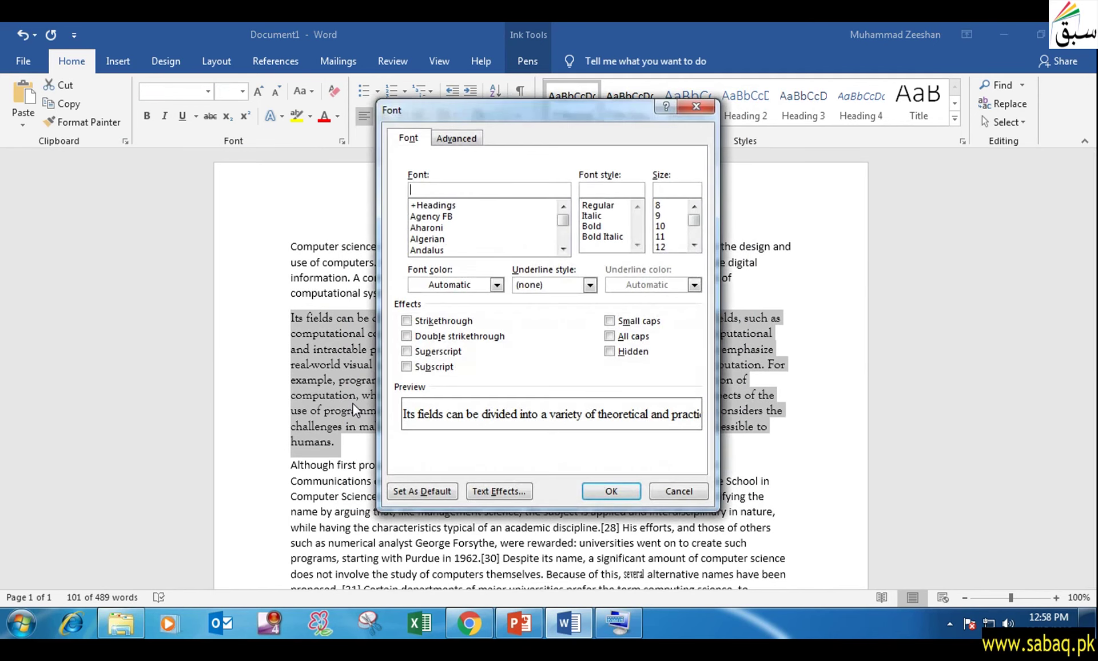
left_click(428, 240)
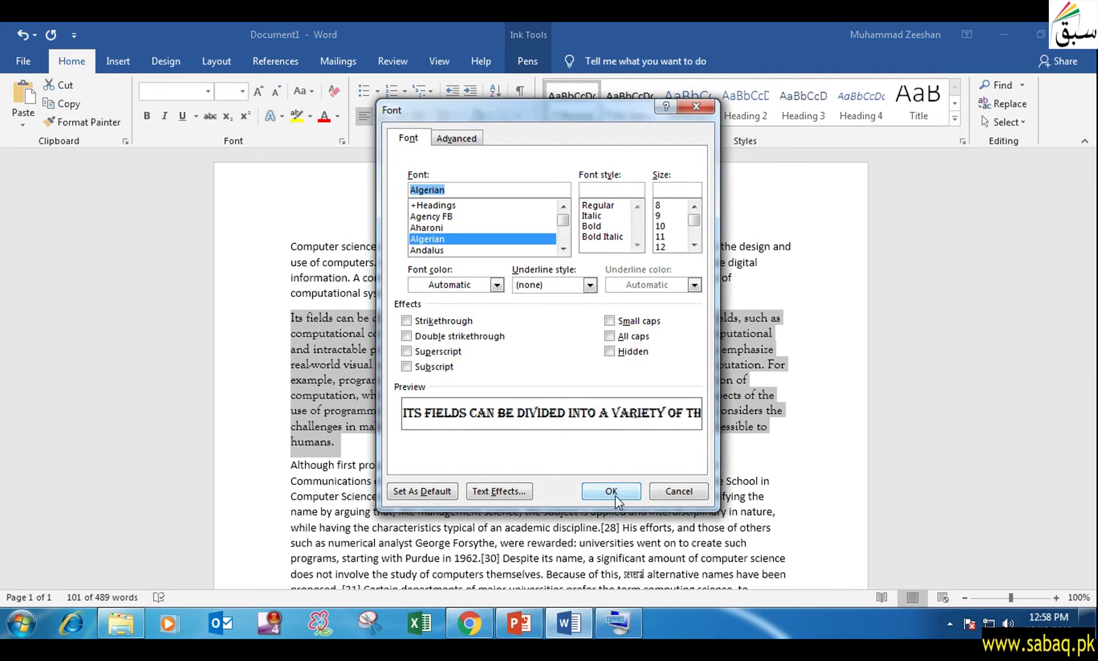
left_click(612, 491)
left_click(525, 503)
key("ctrl+z")
left_click(532, 617)
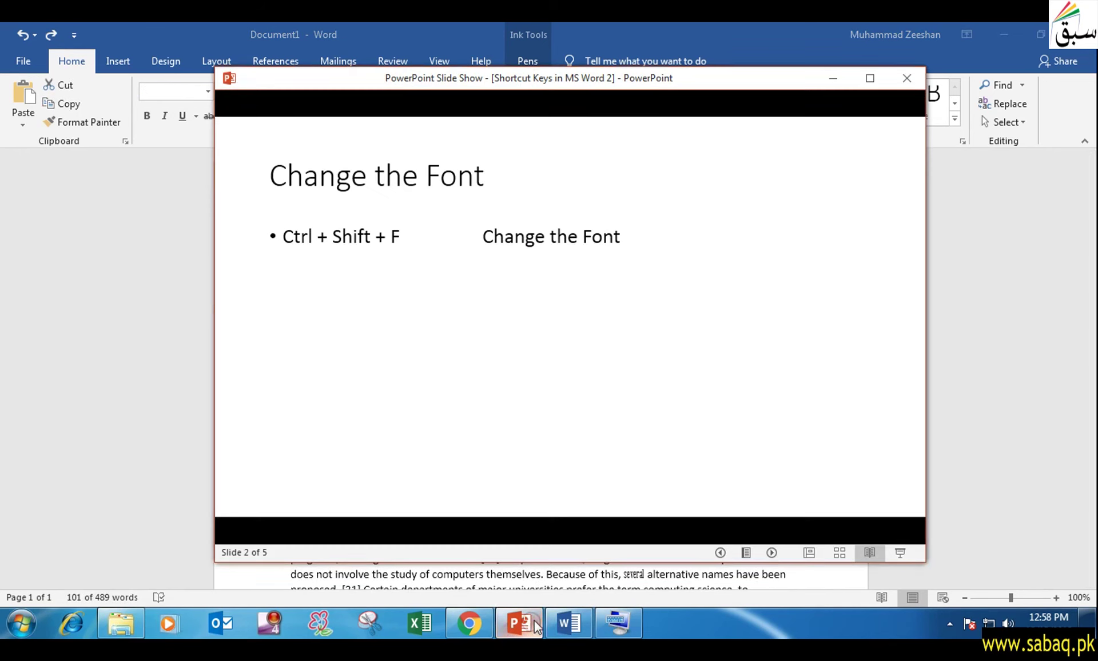
Show the Ctrl+Shift+P font-size bullet, toggle the on-screen keyboard, and minimize the slide show.
left_click(674, 456)
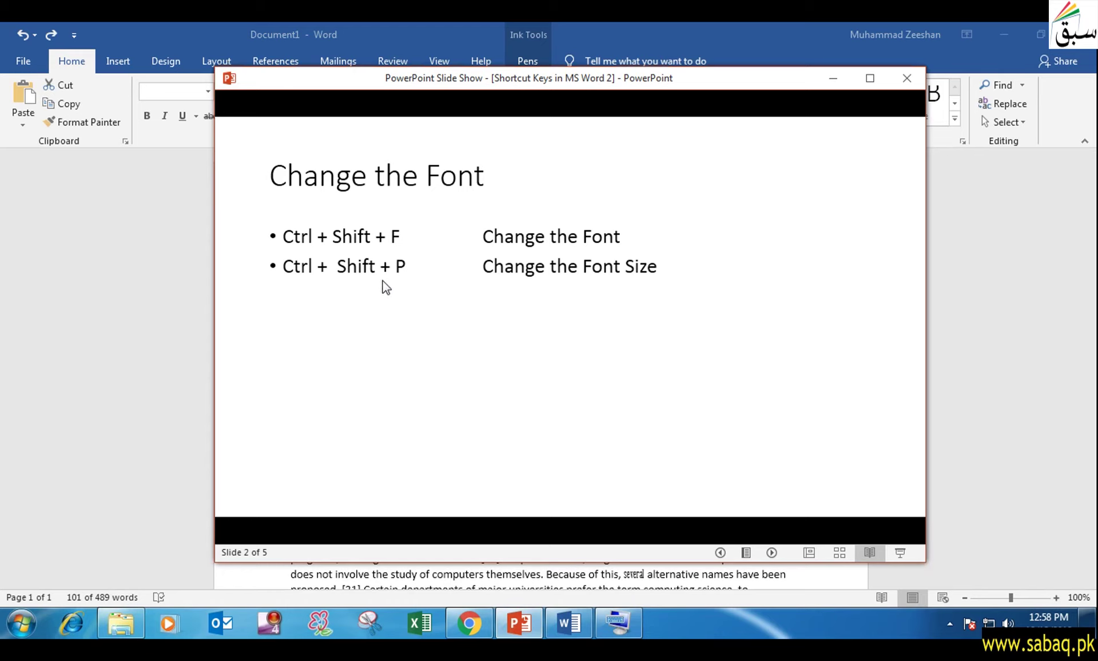
left_click(619, 613)
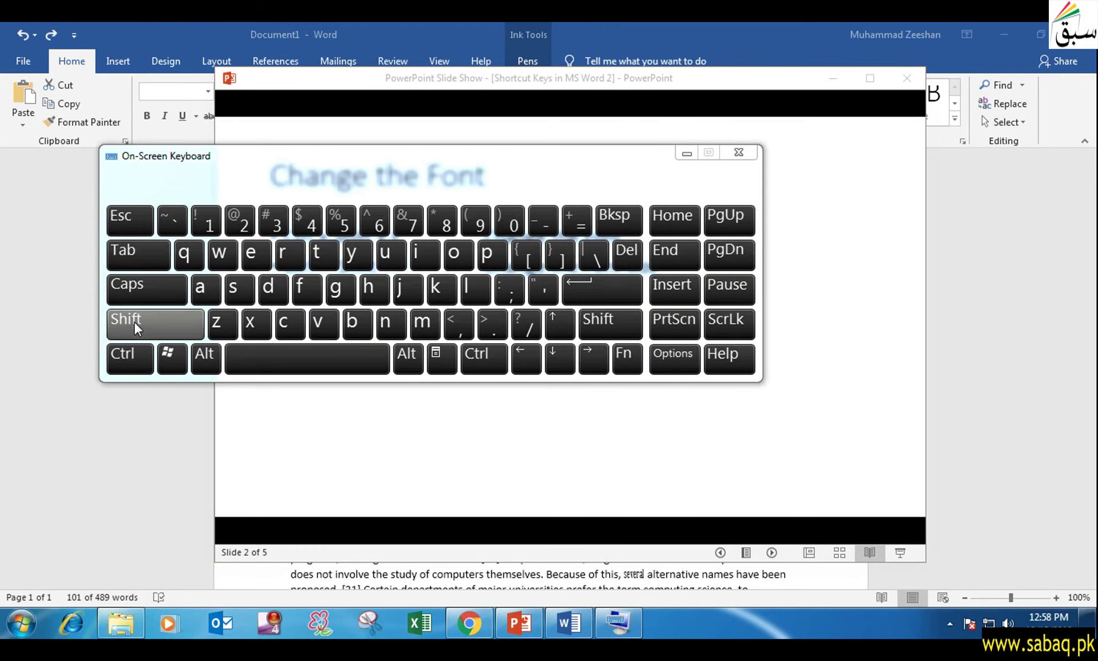
left_click(689, 152)
left_click(833, 78)
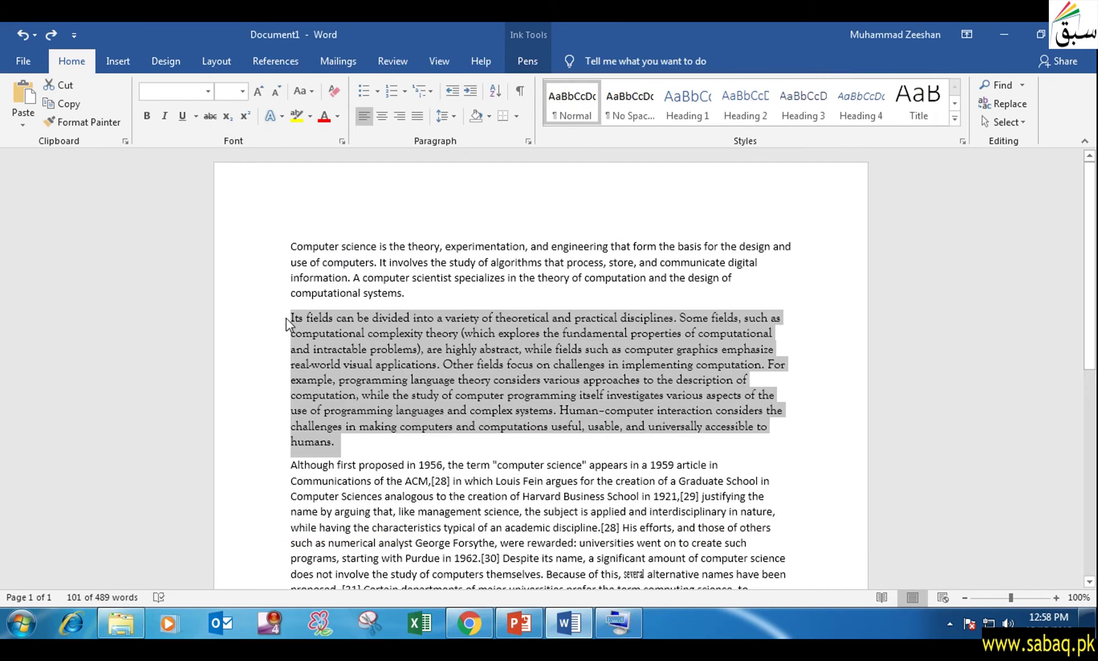
left_click(287, 318)
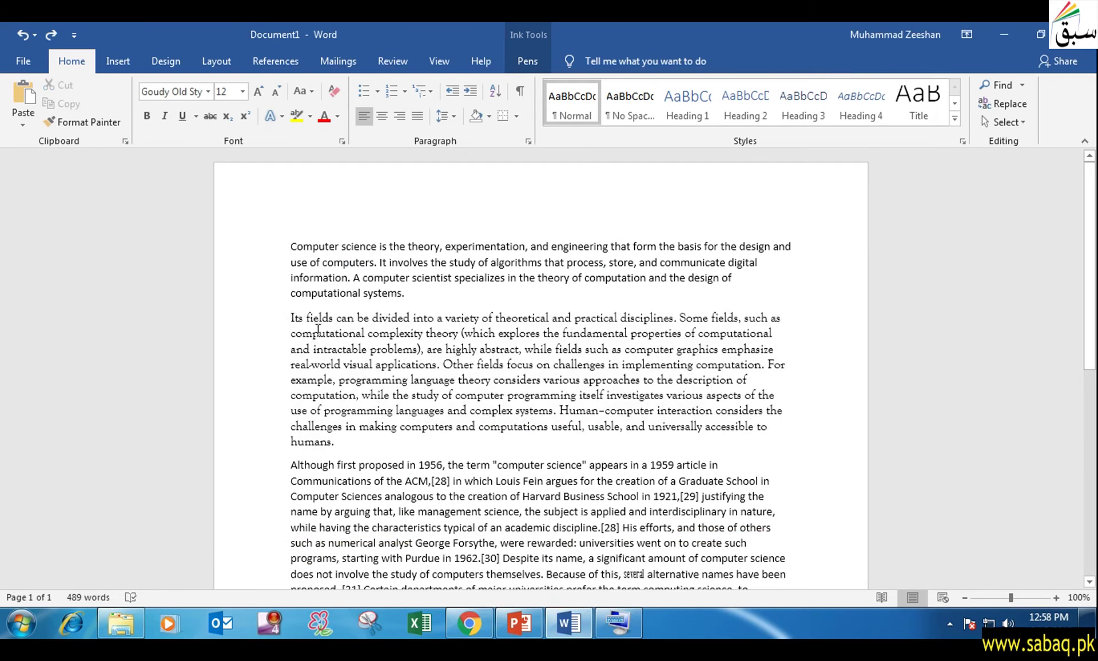
left_click_drag(289, 318, 346, 440)
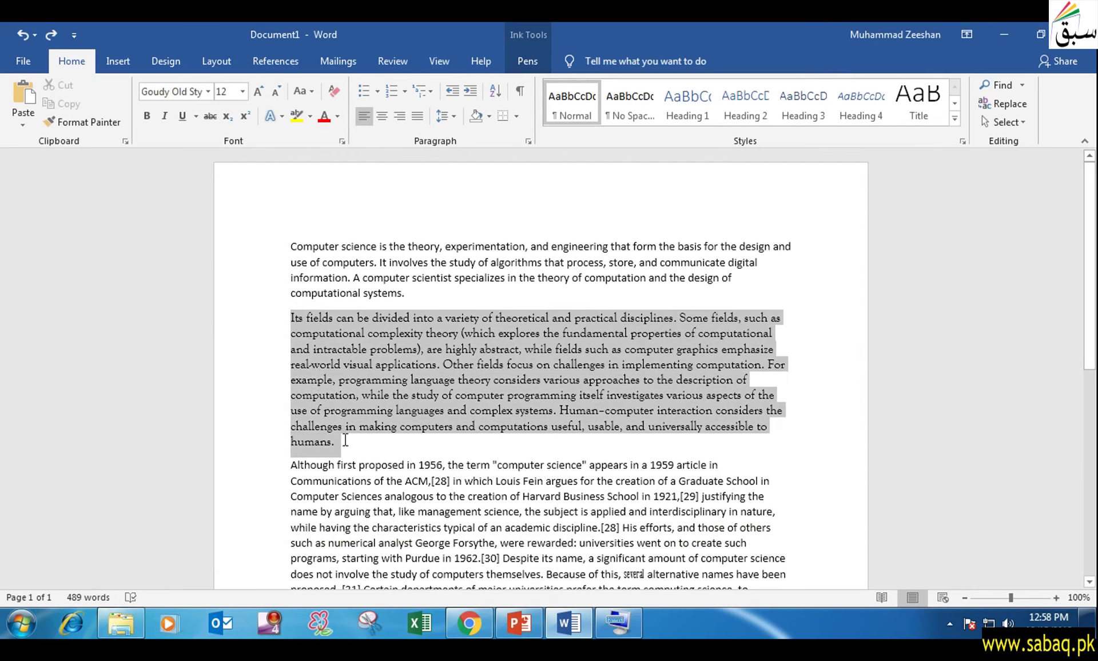
key("ctrl+d")
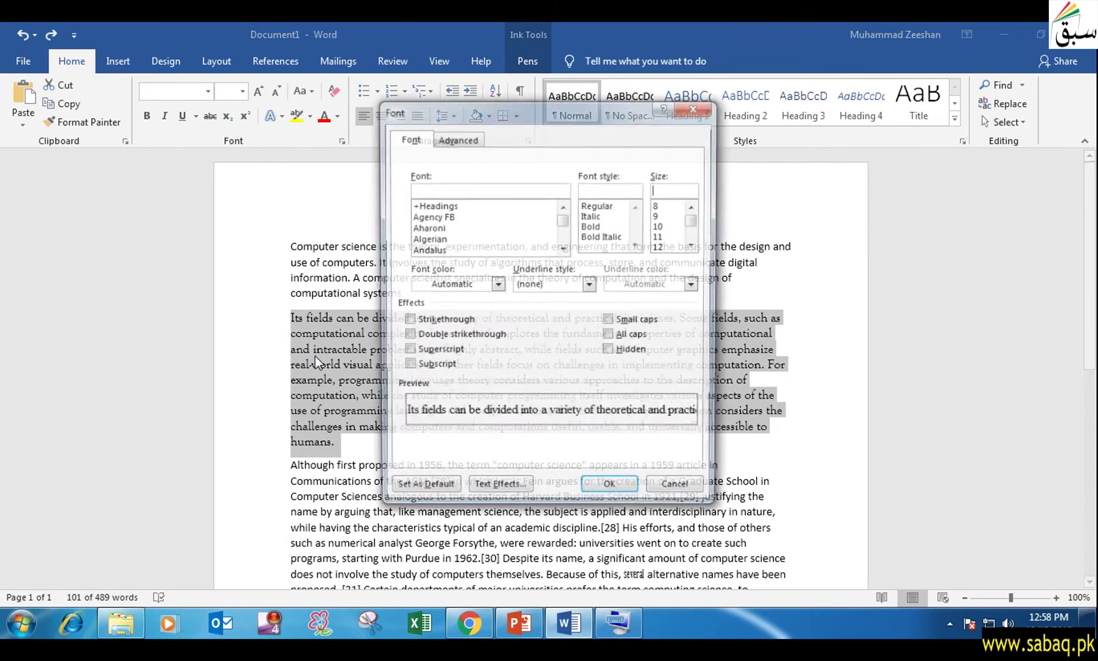
left_click(669, 226)
left_click_drag(695, 220, 695, 236)
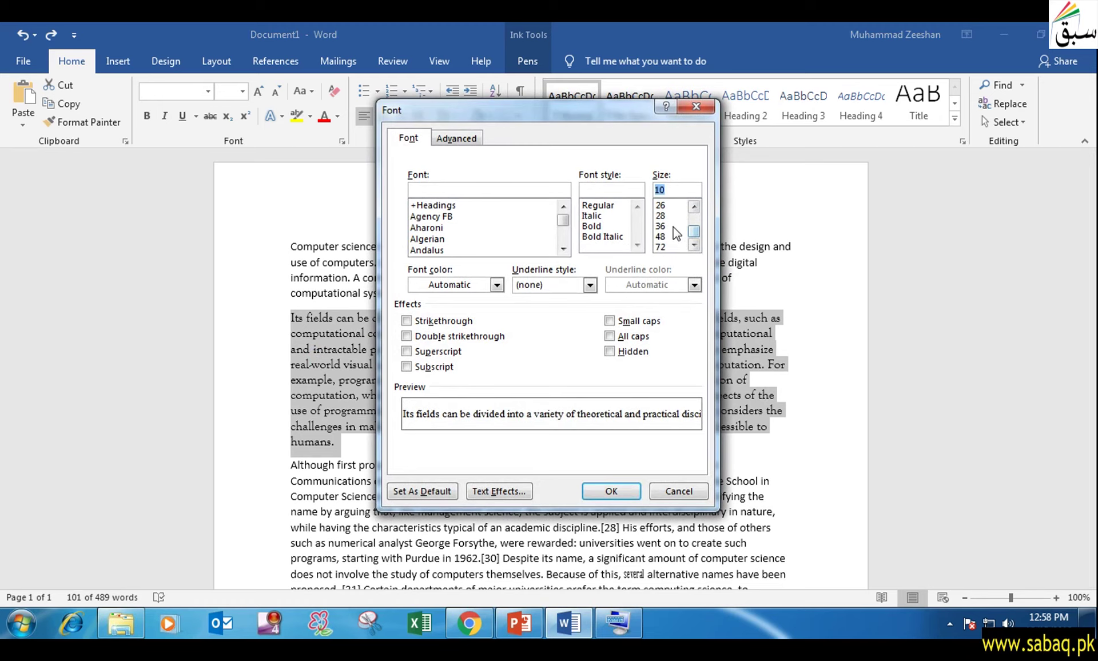
left_click(673, 226)
left_click(670, 205)
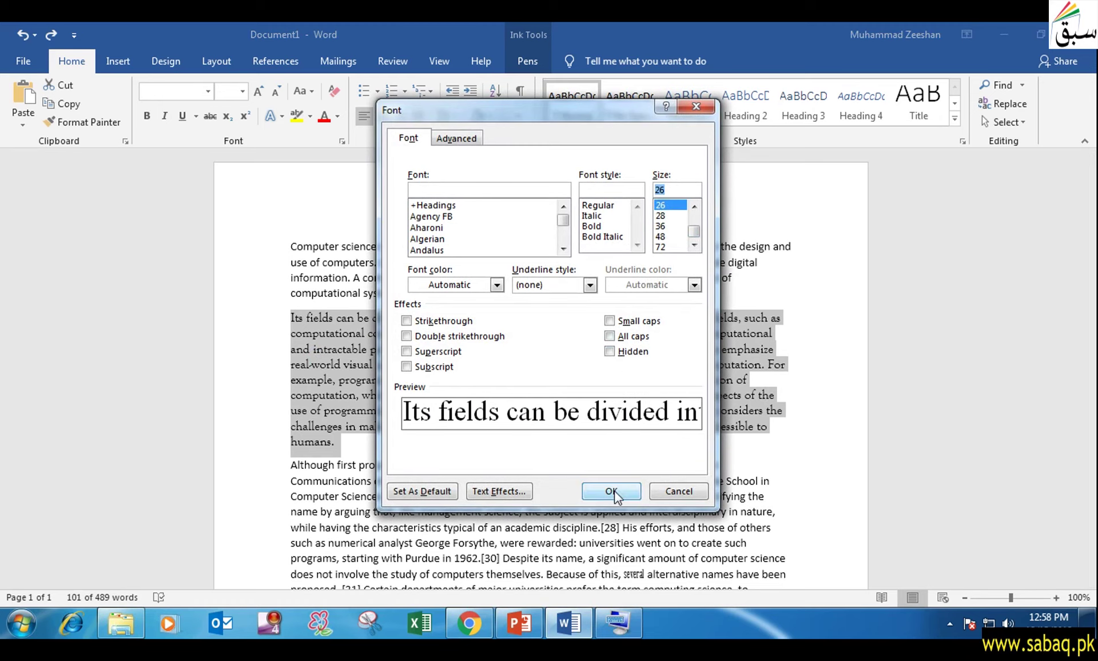
left_click(615, 491)
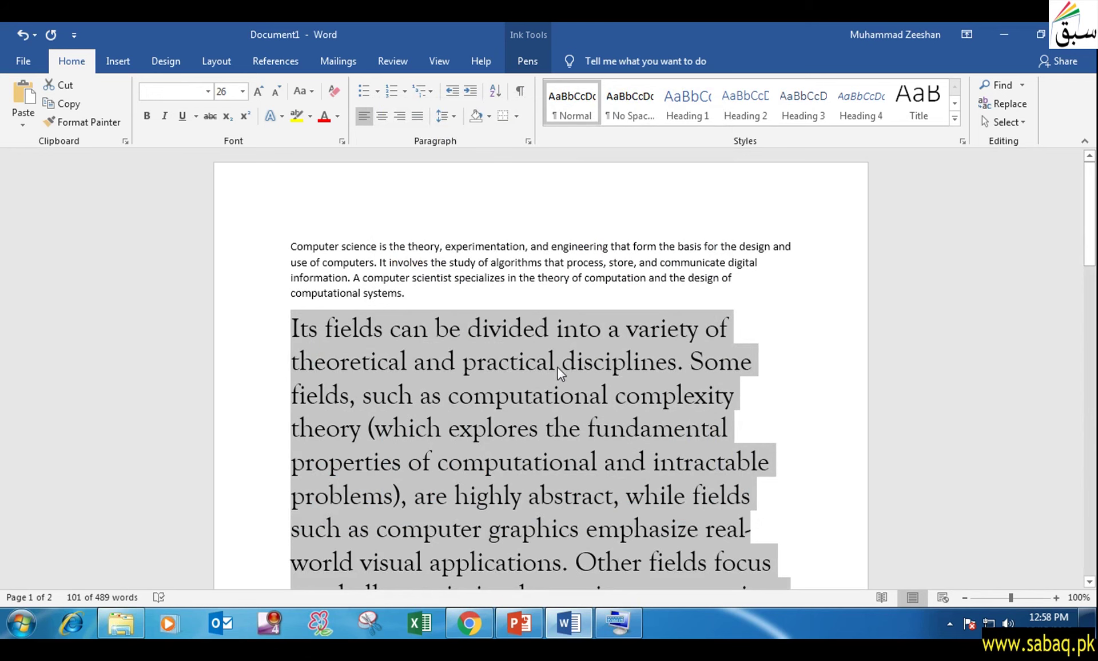
key("ctrl+z")
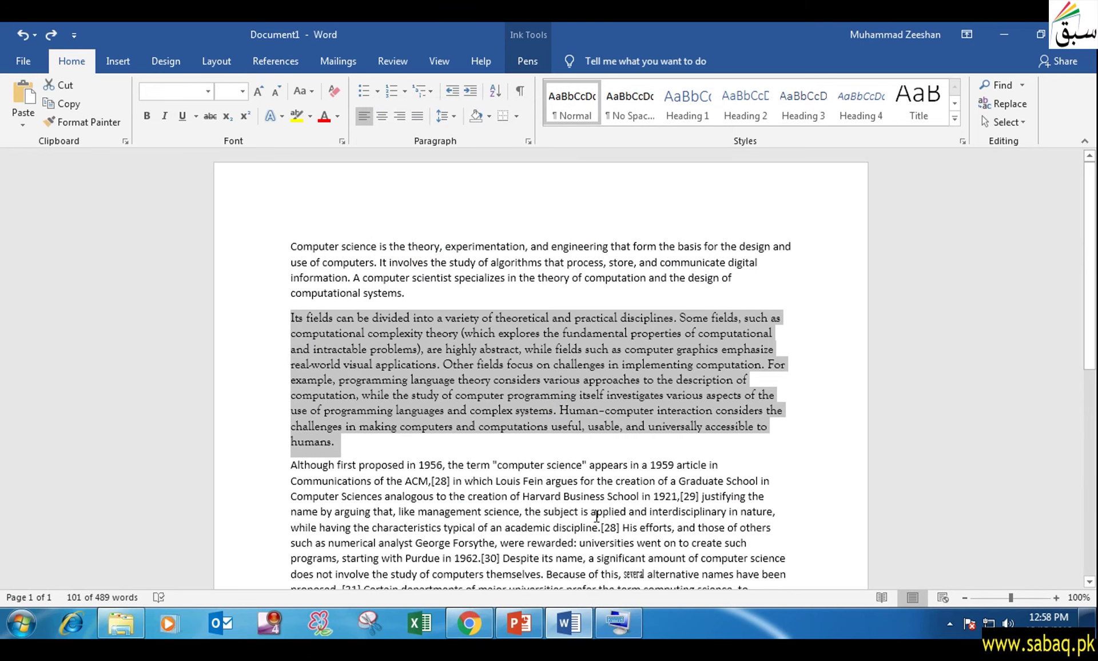
left_click(521, 622)
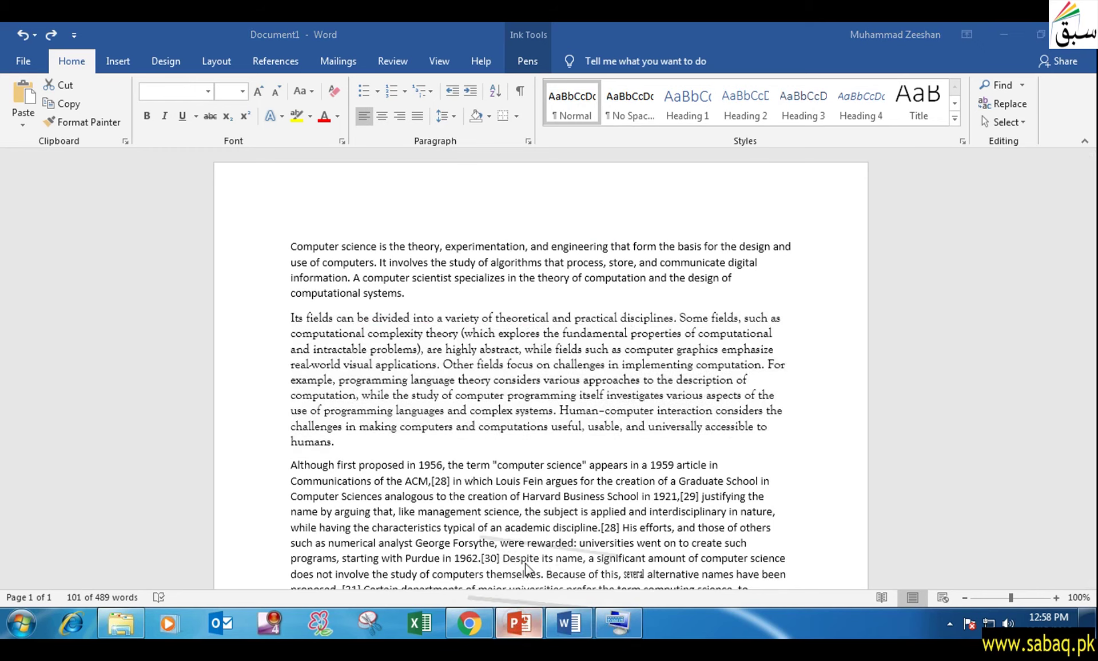
Show the Ctrl+] increase-font-size-by-1 bullet, minimize the show, and click into Word's text.
left_click(578, 411)
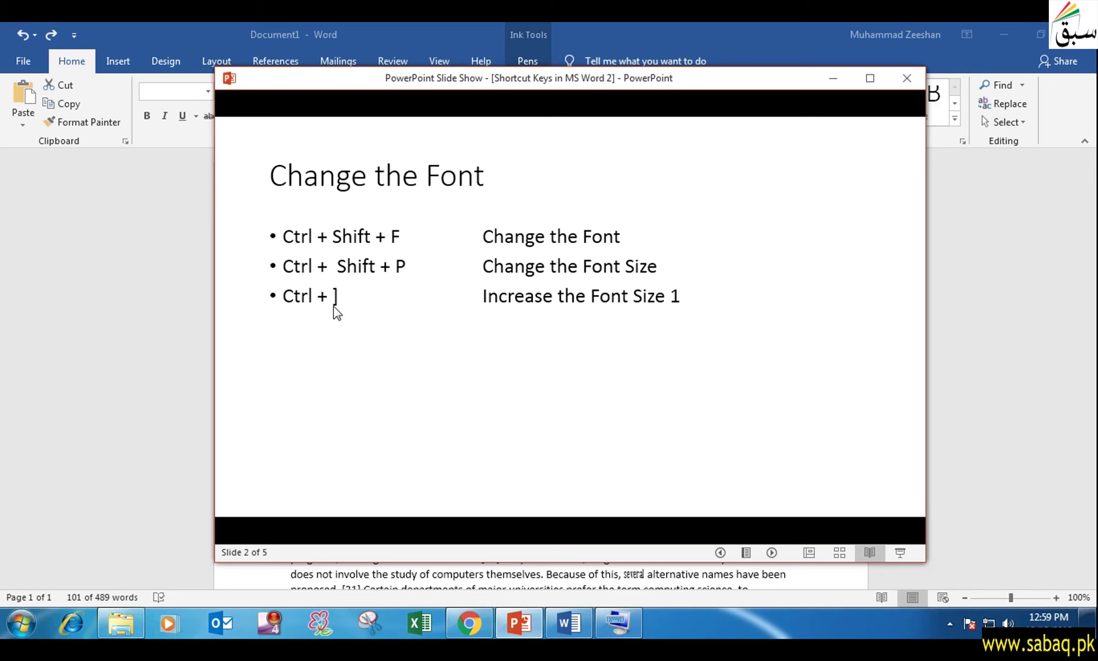
left_click(833, 78)
left_click(628, 627)
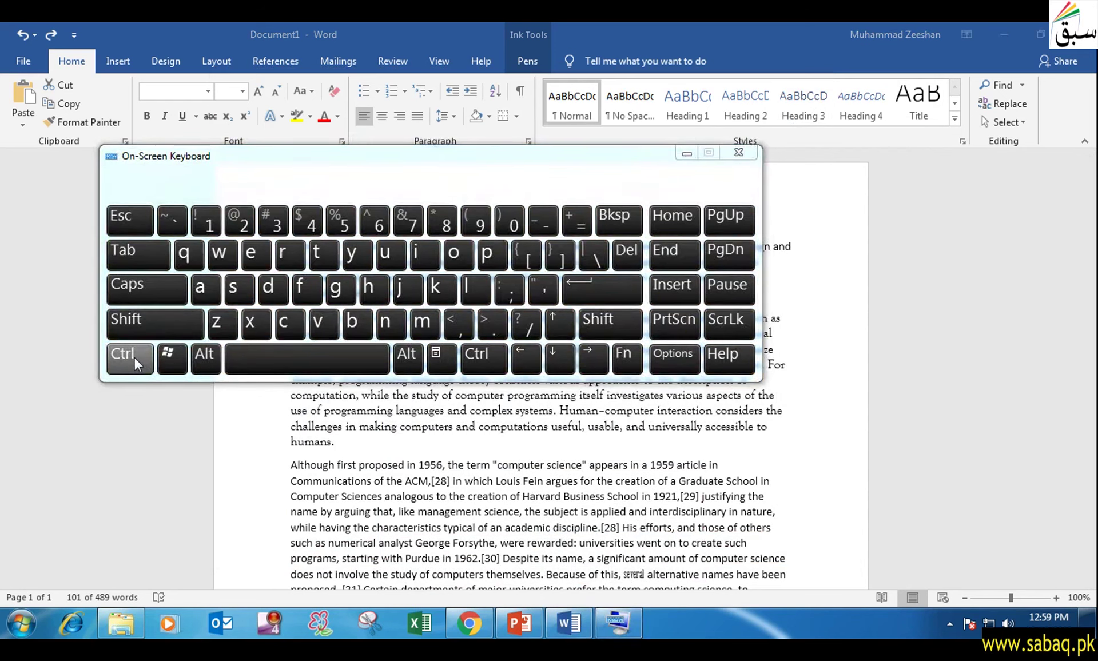
left_click(688, 155)
left_click(291, 317)
Select the Its fields paragraph and enlarge its font three points with Ctrl+Shift+>.
mouse_move(289, 317)
left_mouse_down()
mouse_move(380, 424)
mouse_move(378, 444)
left_mouse_up()
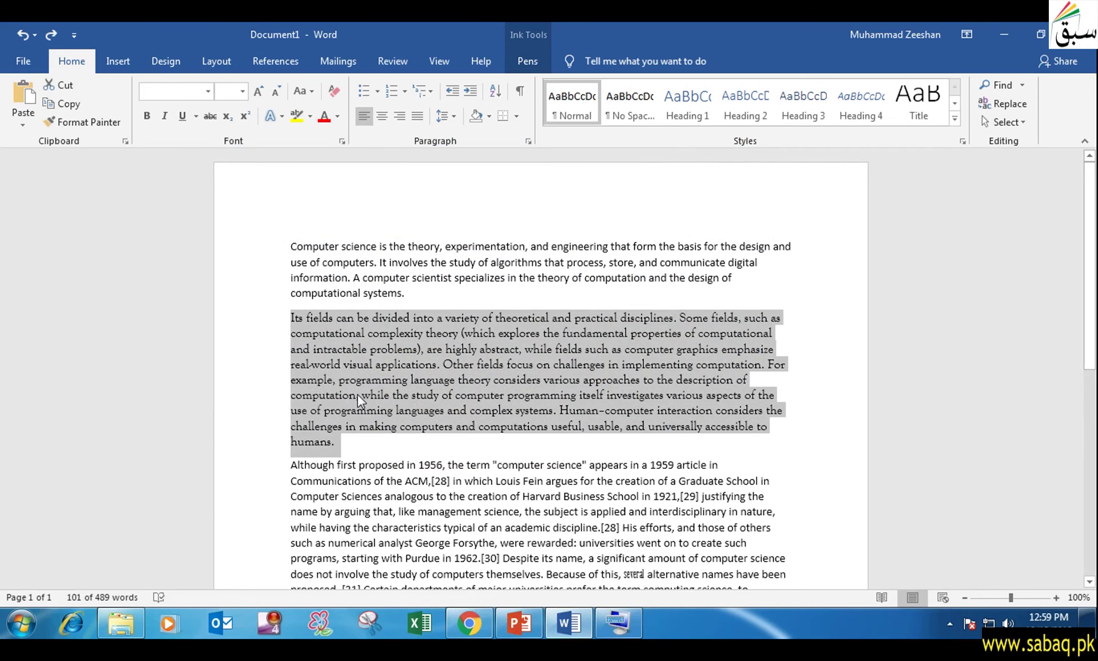
key("ctrl+shift+period")
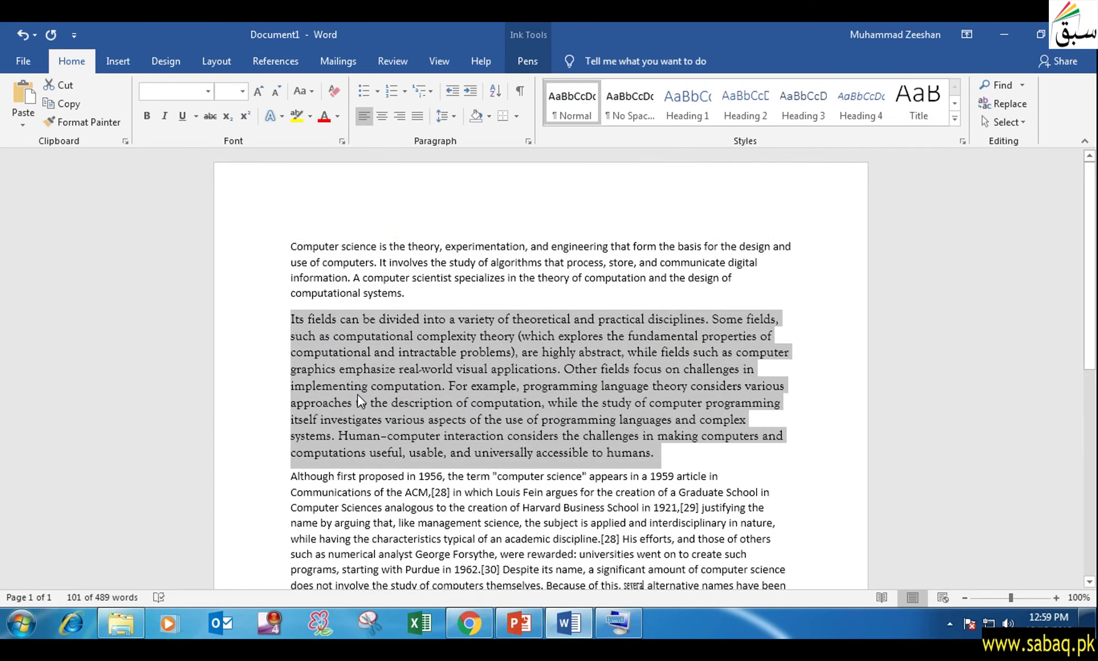
key("ctrl+shift+period")
key("ctrl+shift+period")
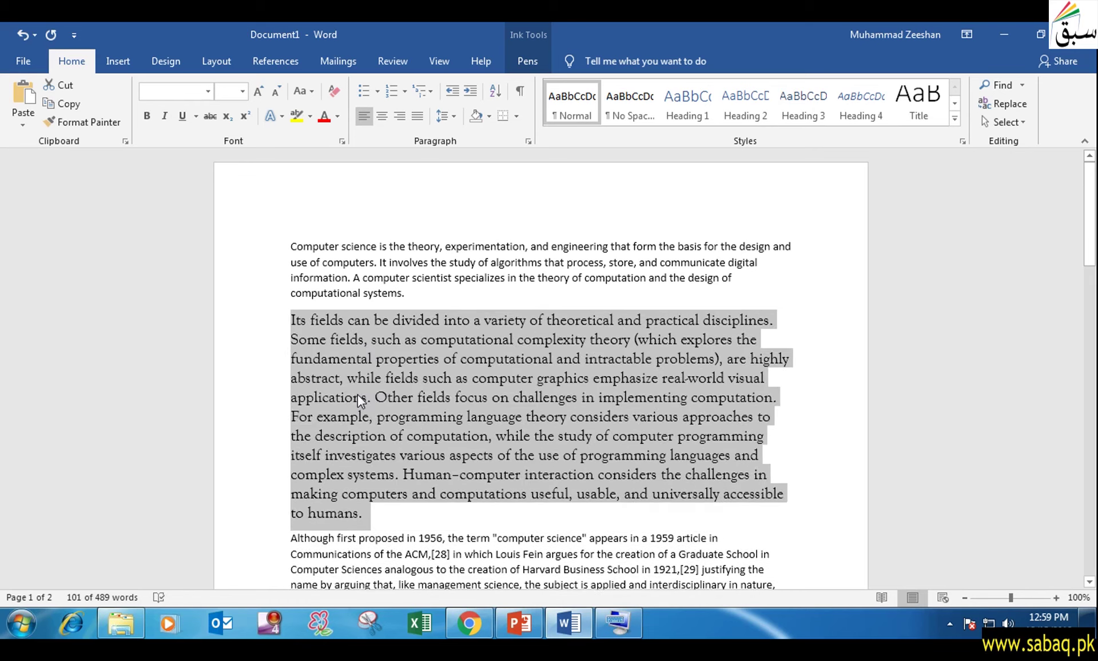
key("ctrl+shift+period")
key("ctrl+shift+period")
key("ctrl+shift+period")
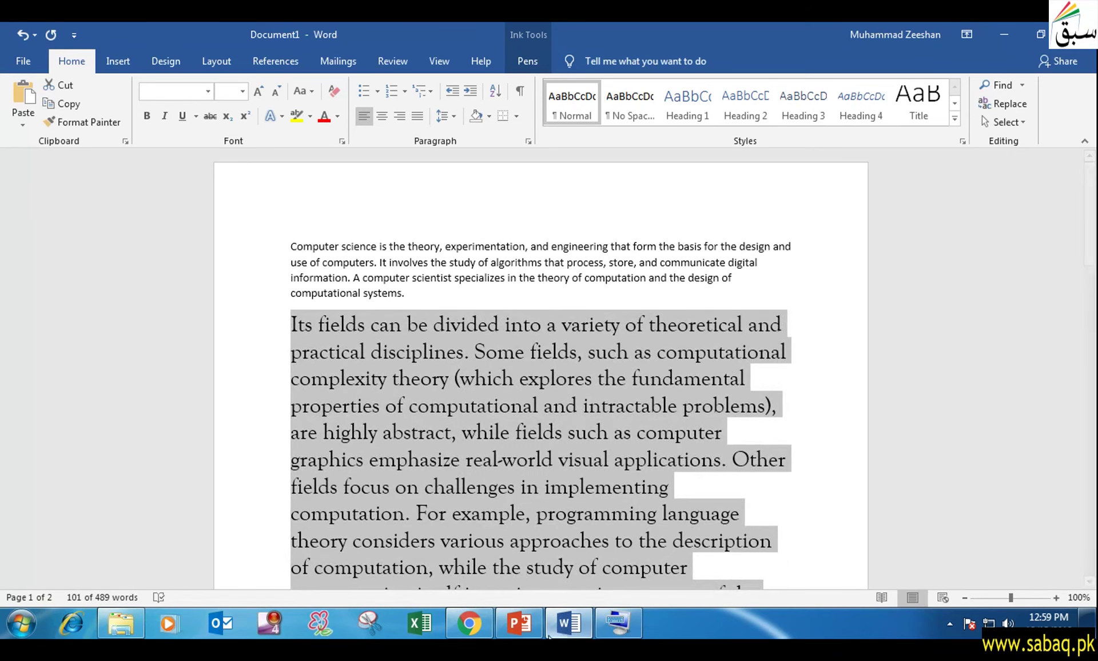
Reveal the Ctrl+[ bullet, then shrink the paragraph two points with Ctrl+[ and recall the show.
left_click(524, 634)
left_click(562, 454)
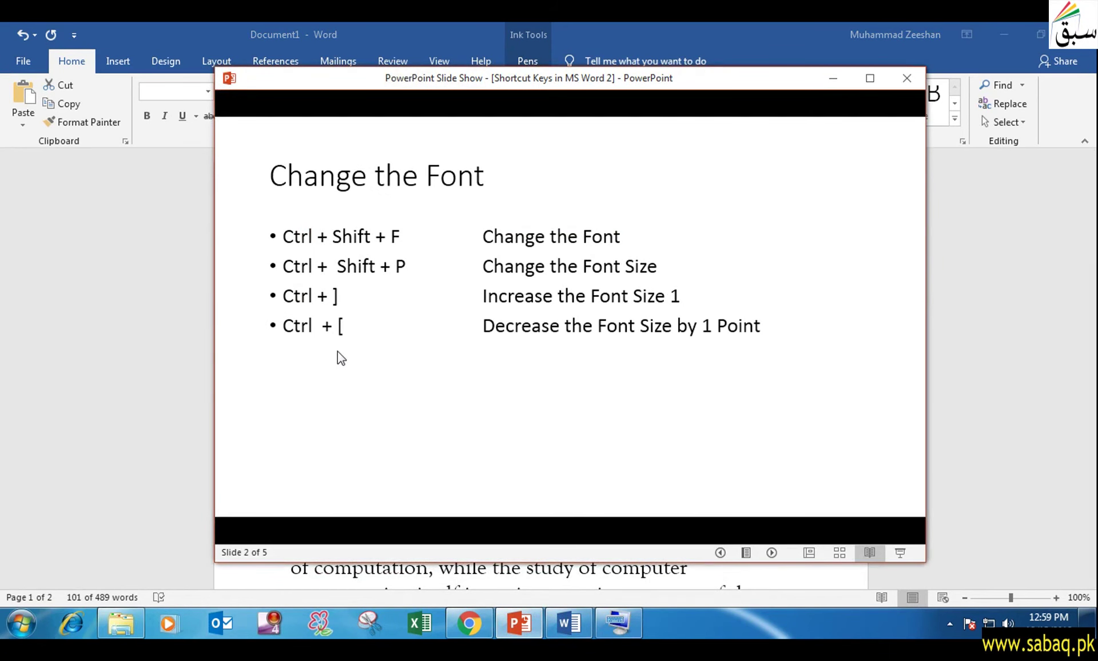
left_click(833, 80)
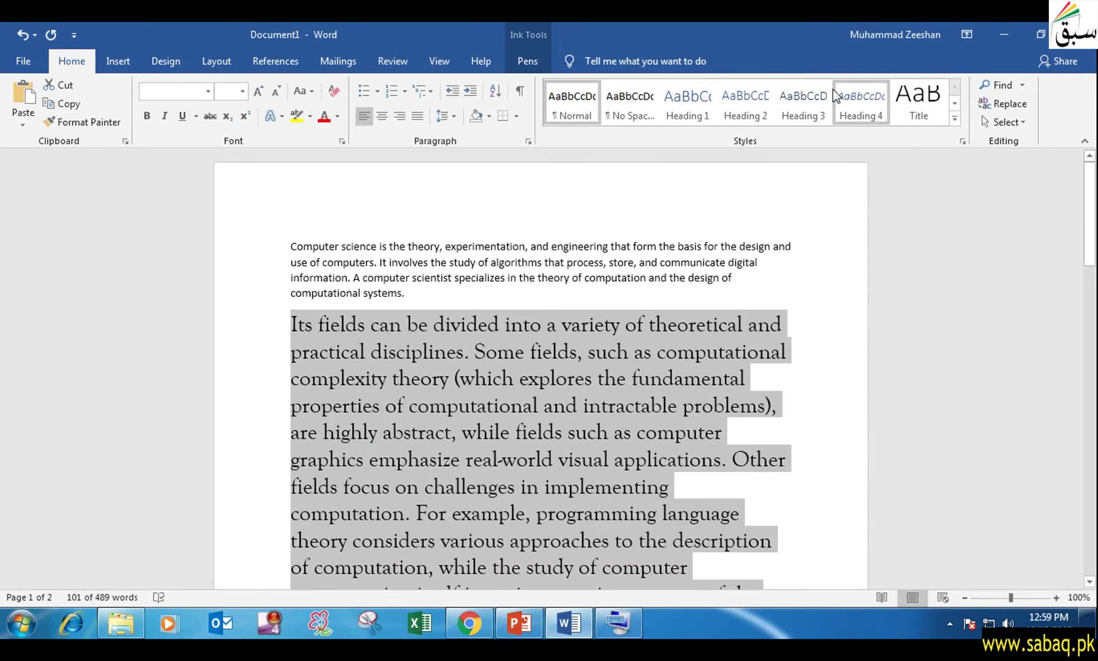
key("ctrl+bracketleft")
key("ctrl+bracketleft")
key("ctrl+bracketleft")
key("ctrl+bracketleft")
key("ctrl+bracketleft")
key("ctrl+bracketleft")
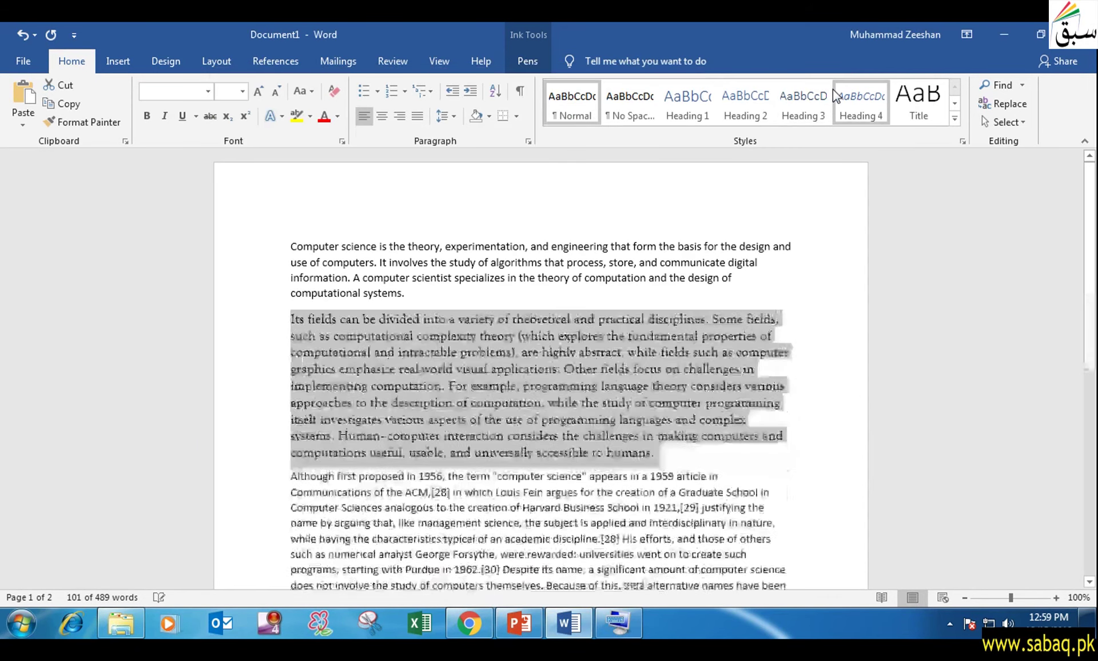
key("ctrl+bracketleft")
left_click(519, 623)
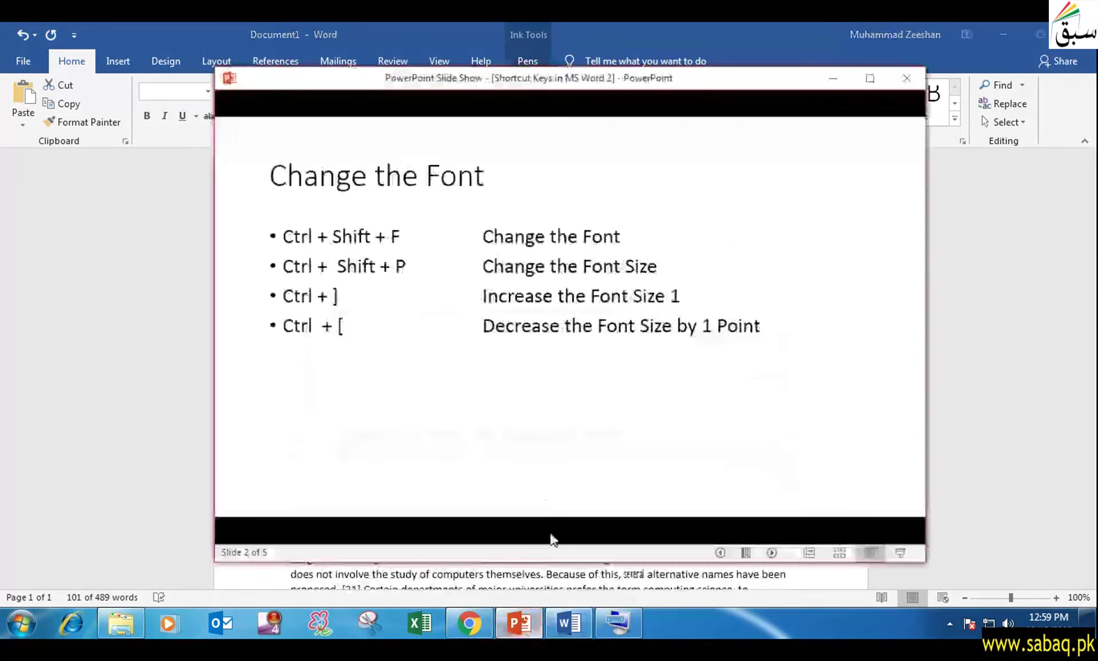
Show the Ctrl+1 single-spacing tip, then in Word select the word 'computational'.
left_click(535, 443)
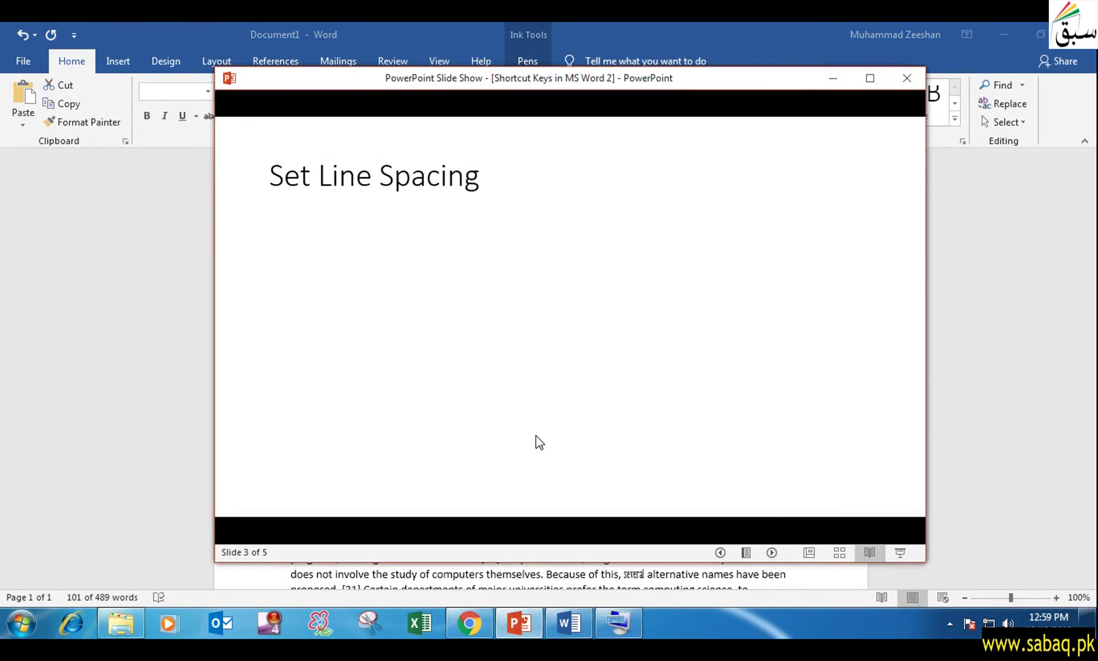
left_click(526, 444)
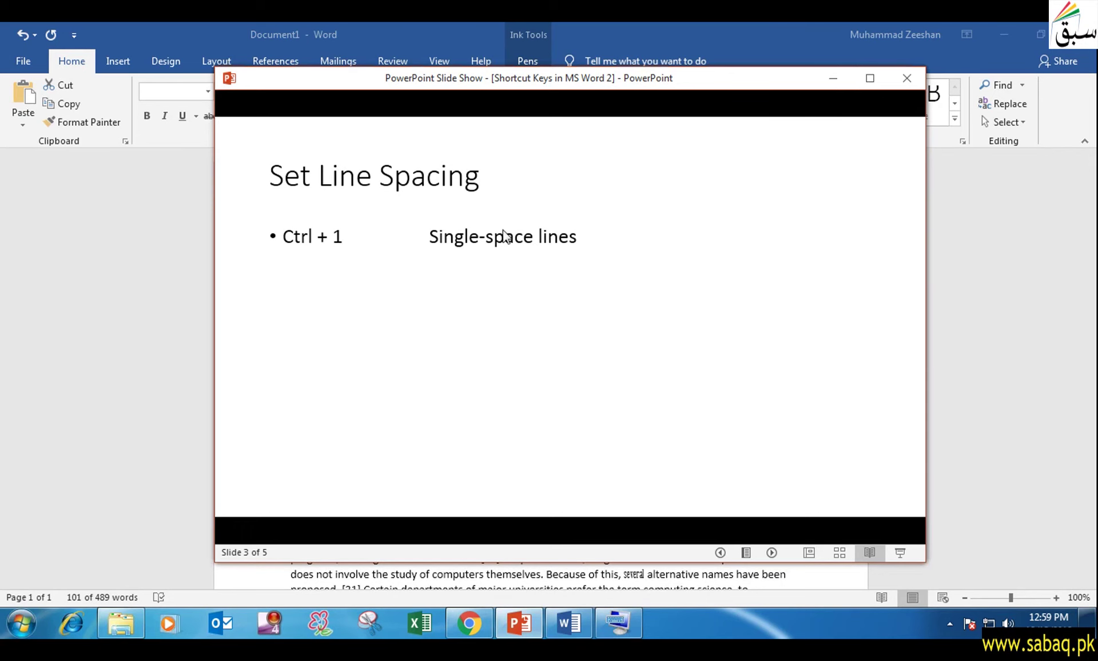
left_click(833, 80)
left_click(320, 319)
left_click_drag(289, 319, 781, 321)
double_click(293, 335)
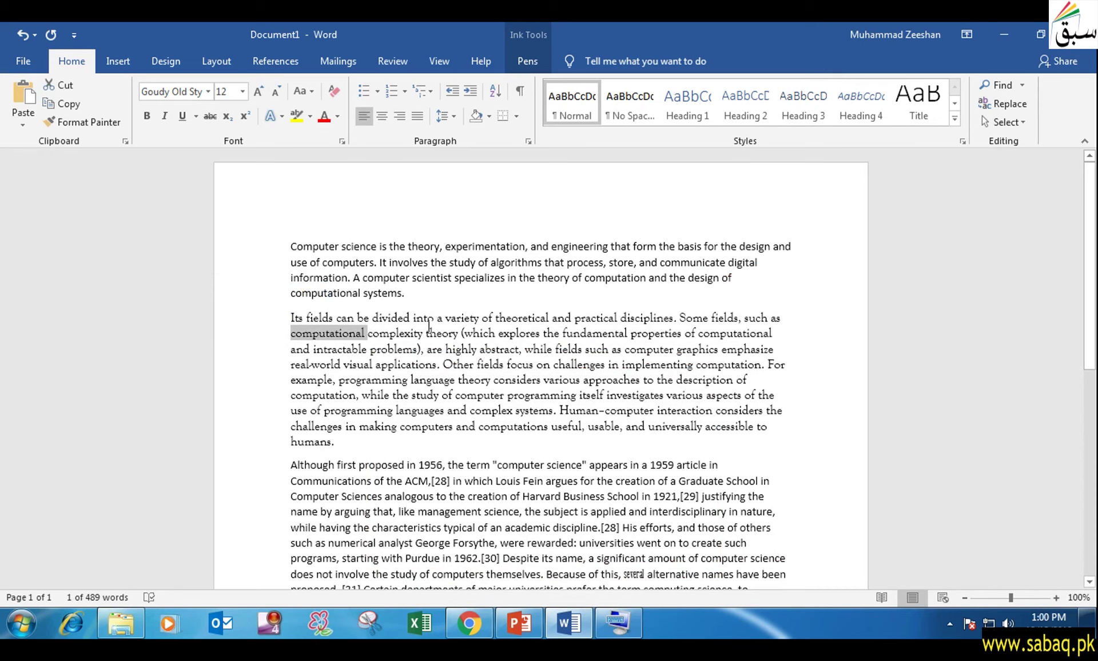
left_click(292, 335)
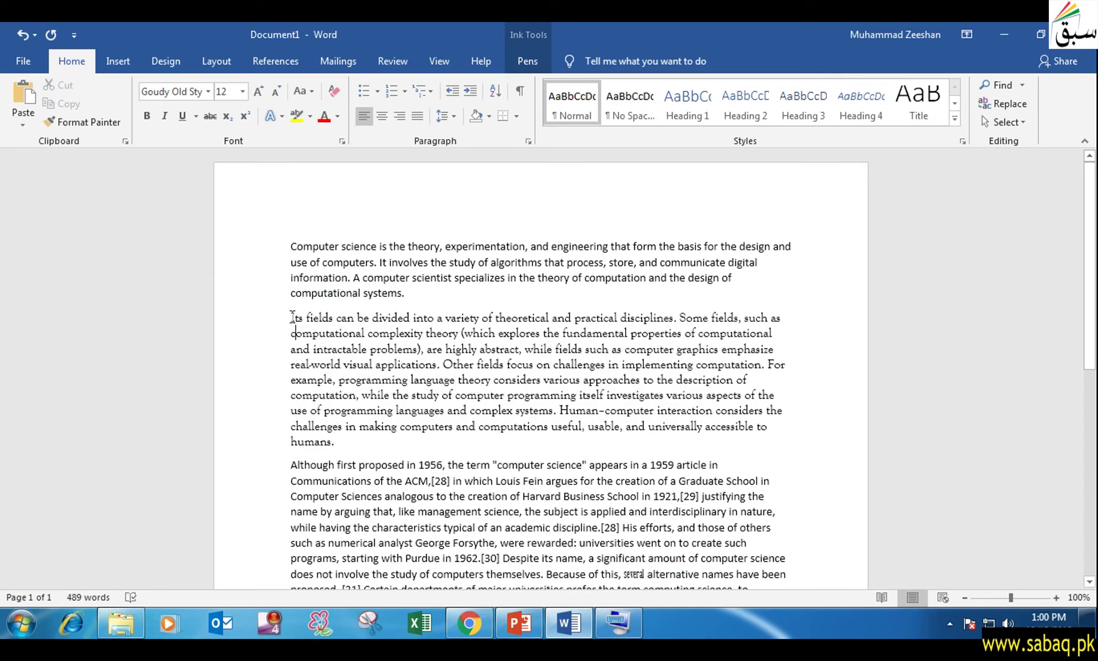
left_click(360, 326, "shift")
left_click(358, 335)
left_click_drag(363, 335, 390, 343)
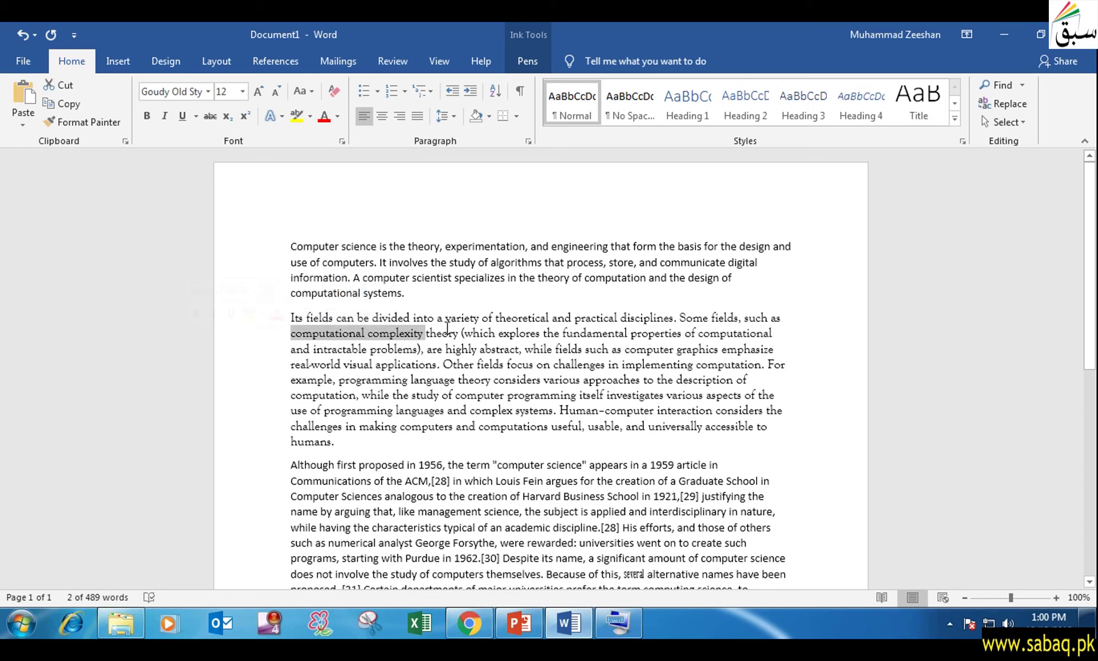
left_click(442, 333)
left_click(291, 333)
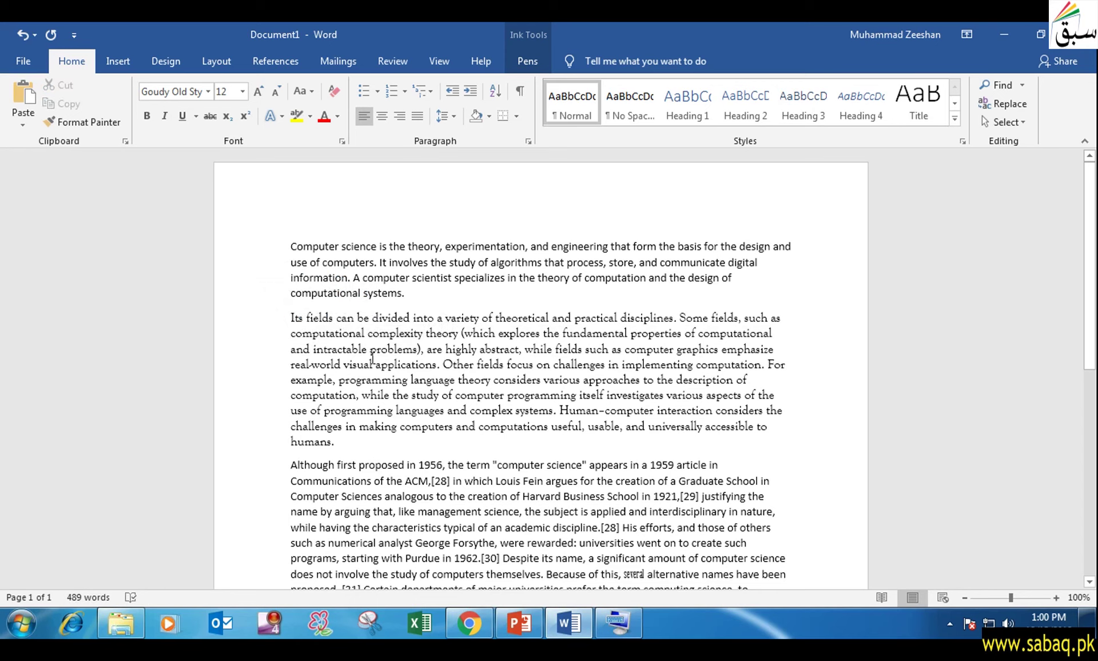
left_click_drag(291, 316, 421, 439)
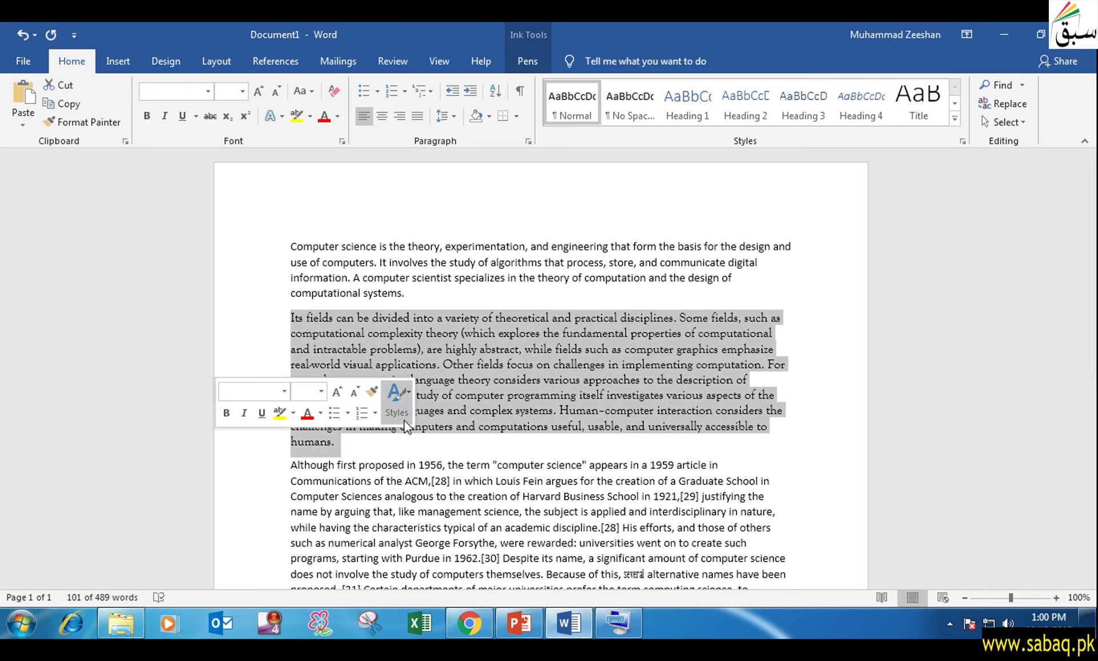
left_click(526, 622)
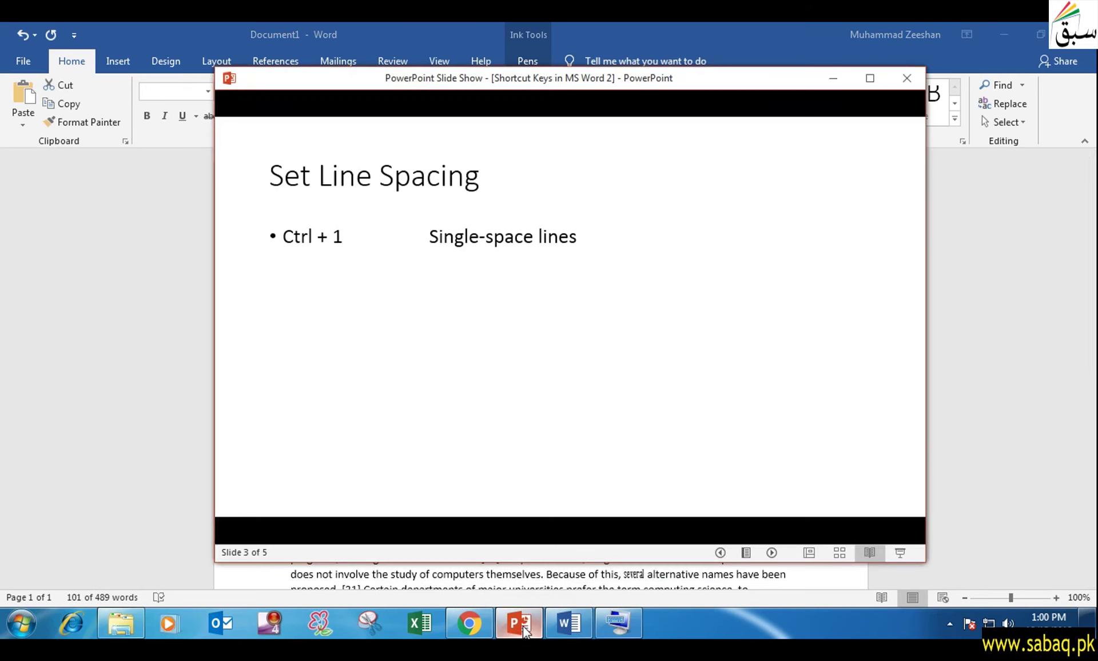
left_click(568, 624)
left_click(612, 621)
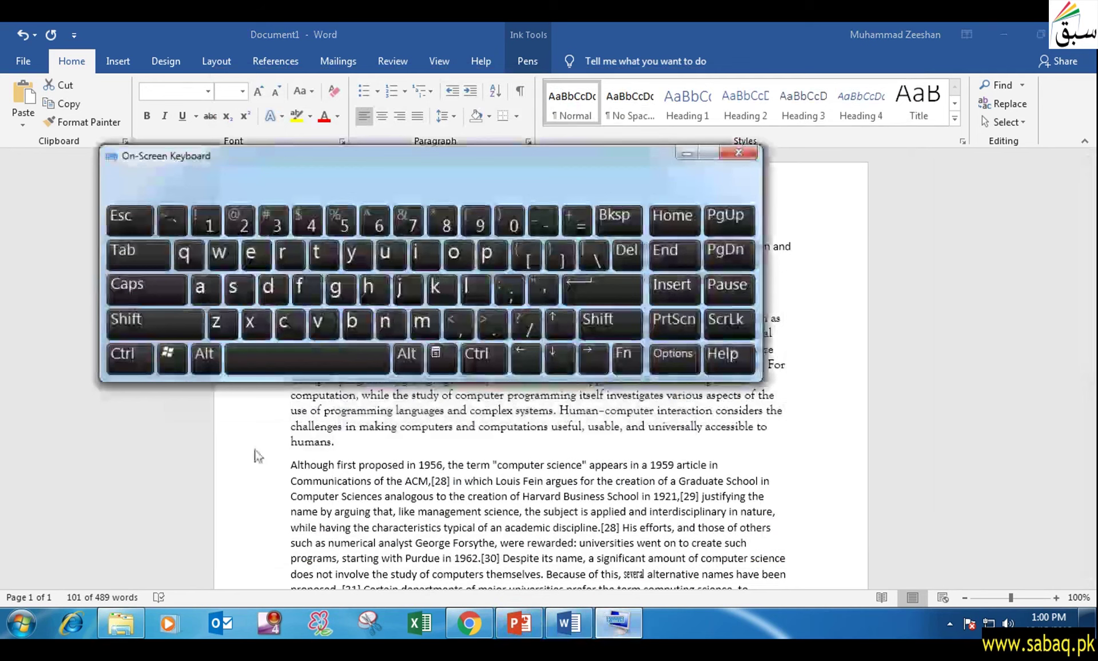
left_click(687, 152)
key("ctrl")
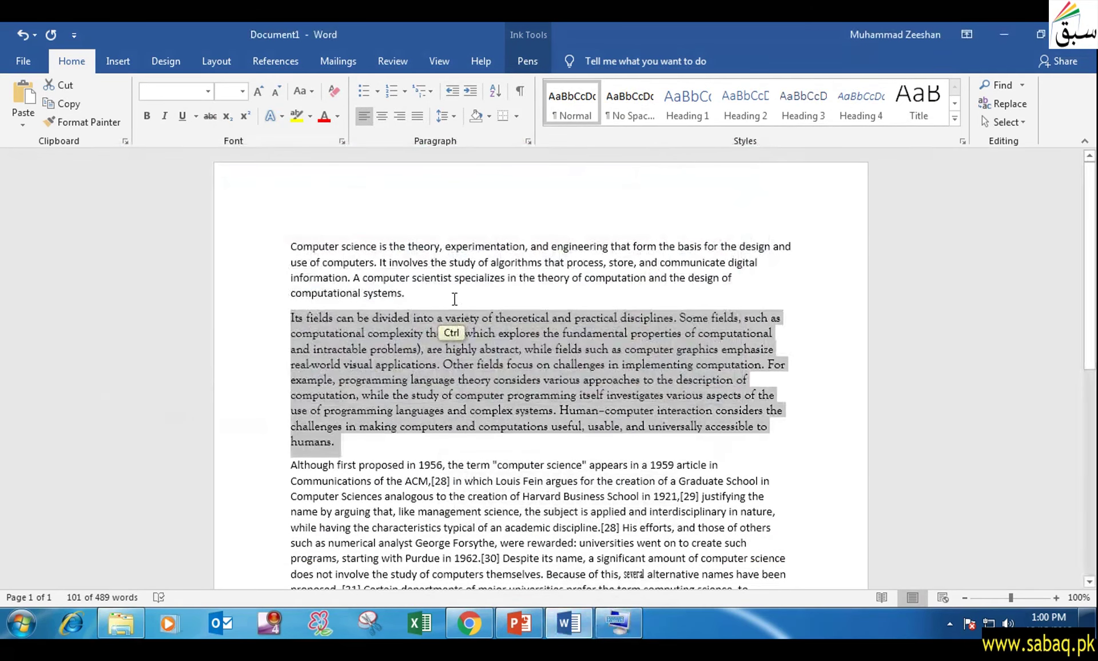
left_click_drag(290, 318, 362, 440)
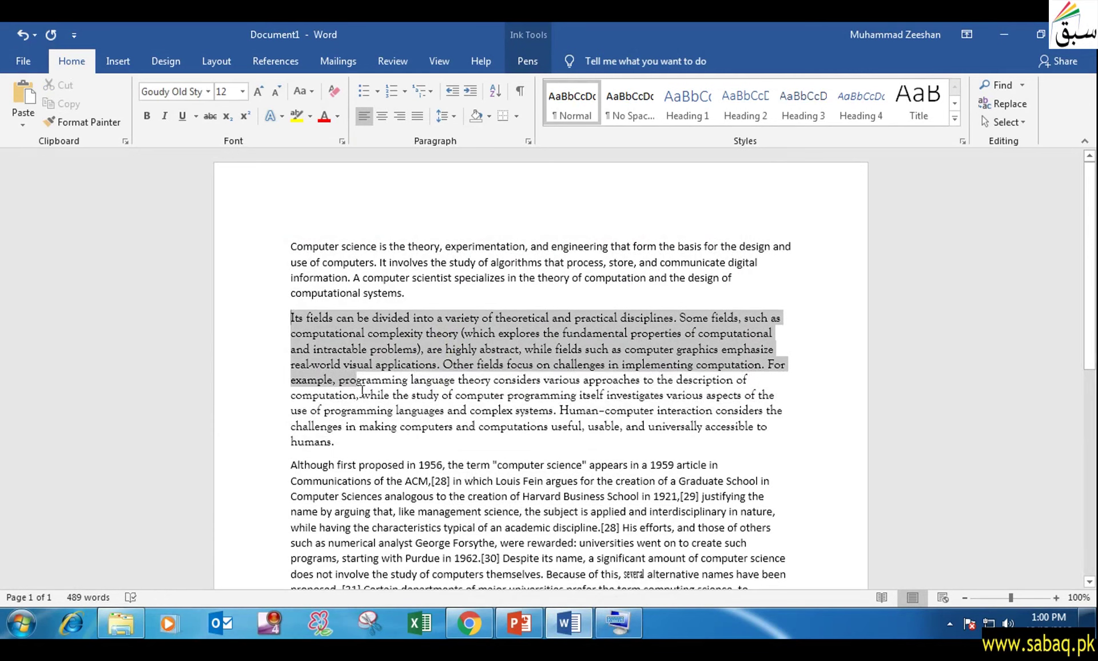
key("ctrl")
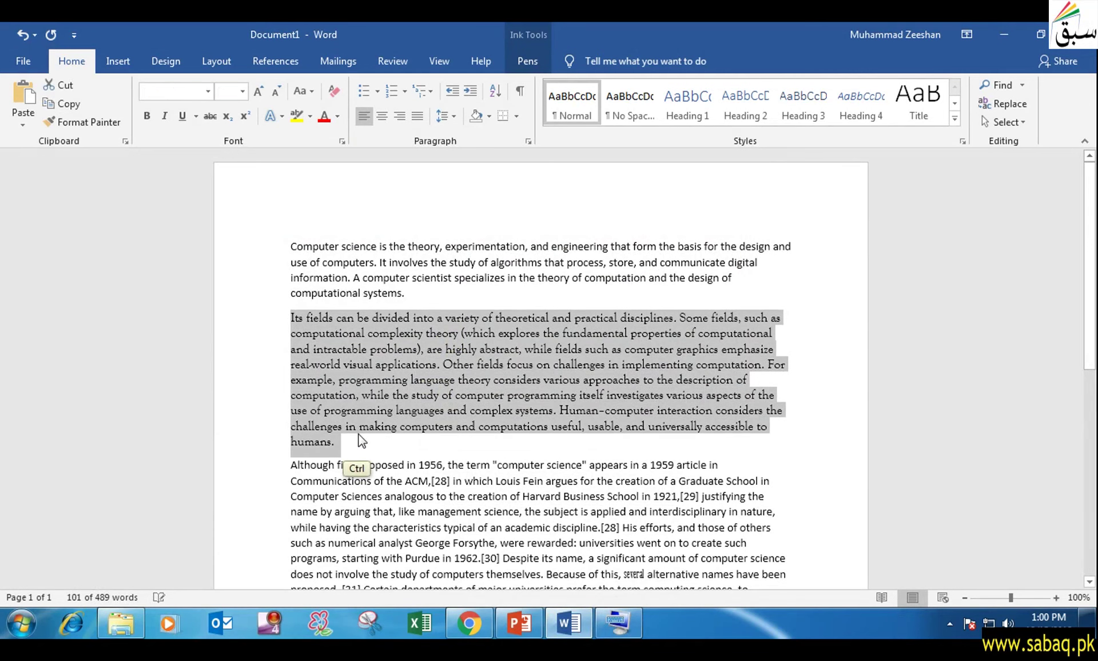
key("ctrl+2")
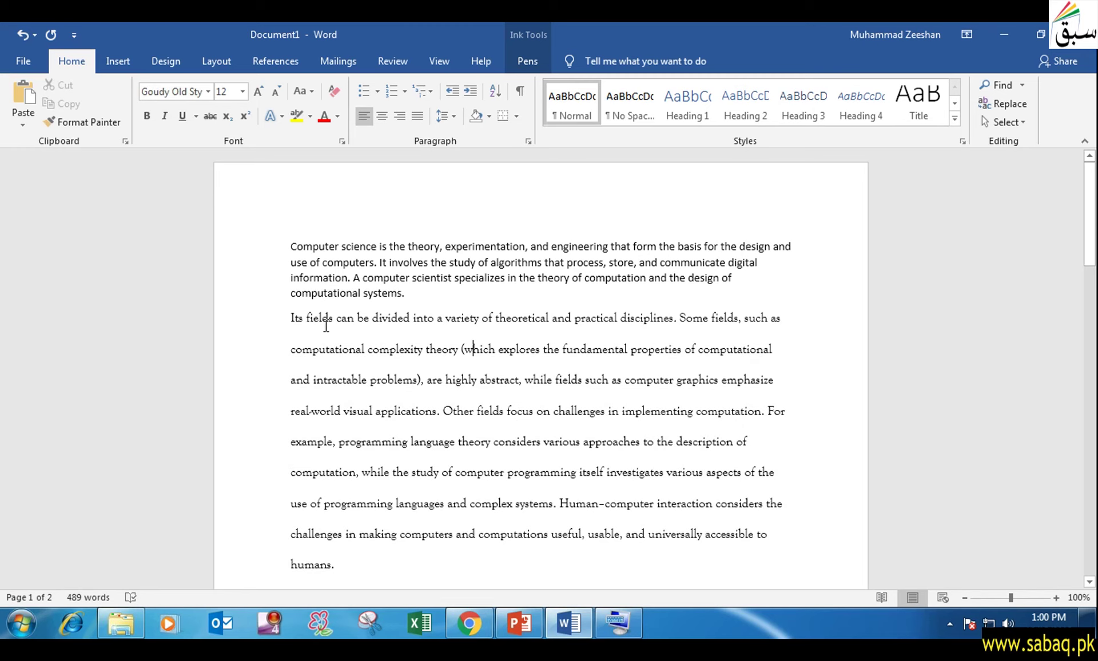
key("ctrl+5")
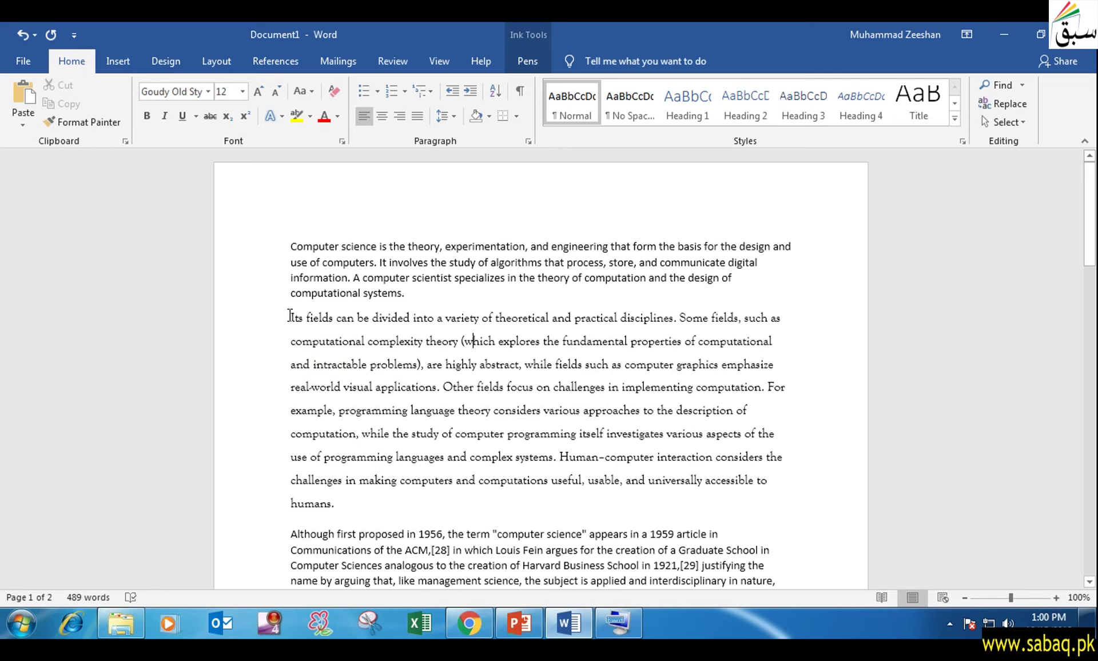
left_click_drag(290, 316, 375, 502)
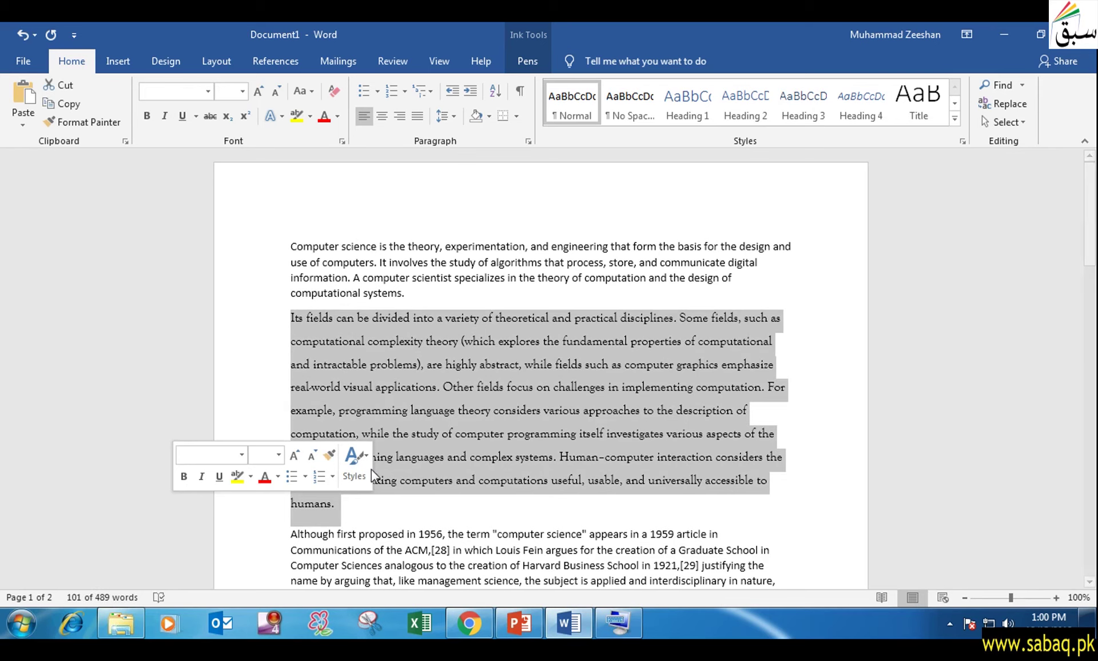
key("ctrl+1")
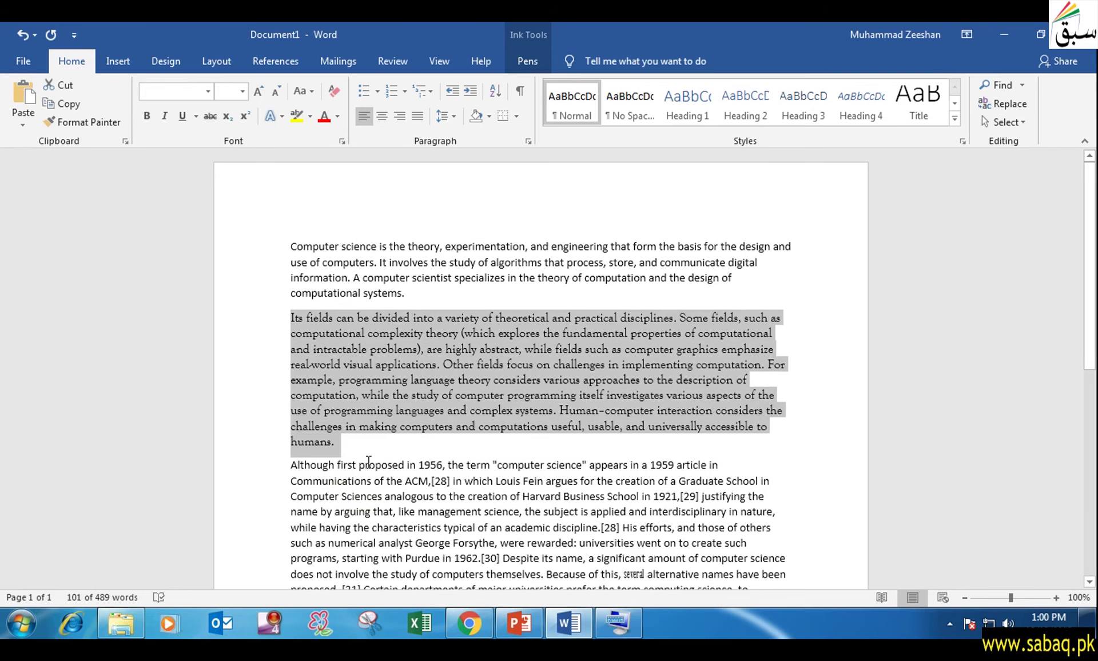
left_click(396, 453)
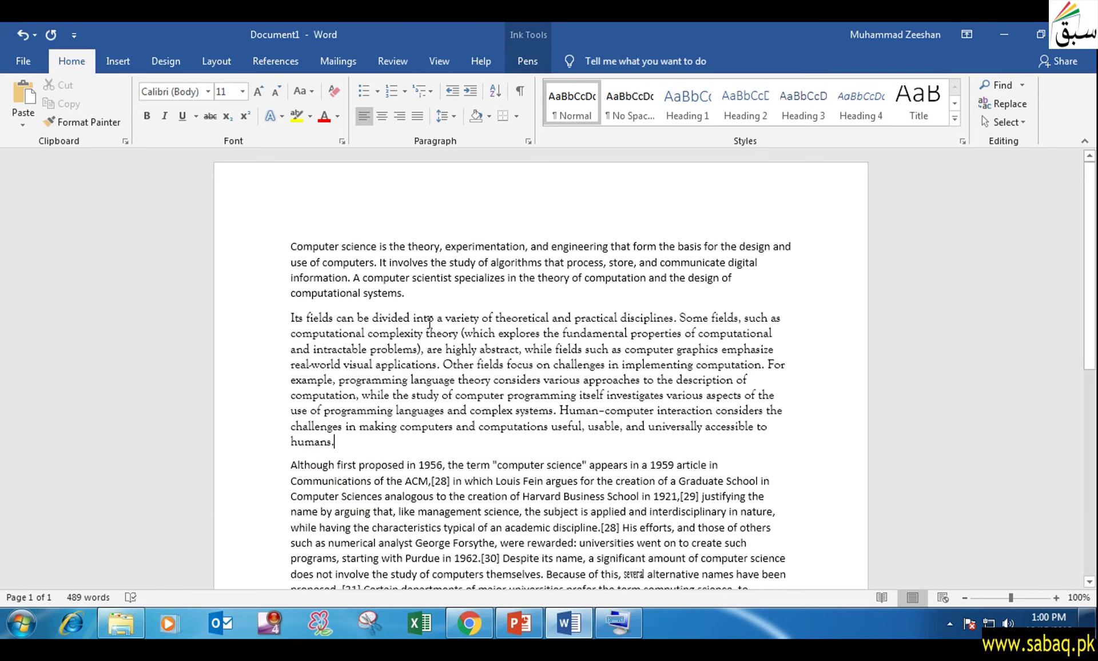
Show the Ctrl+2, Ctrl+5 and Ctrl+0 spacing tips, then select the whole Its fields paragraph.
left_click(517, 622)
left_click(554, 349)
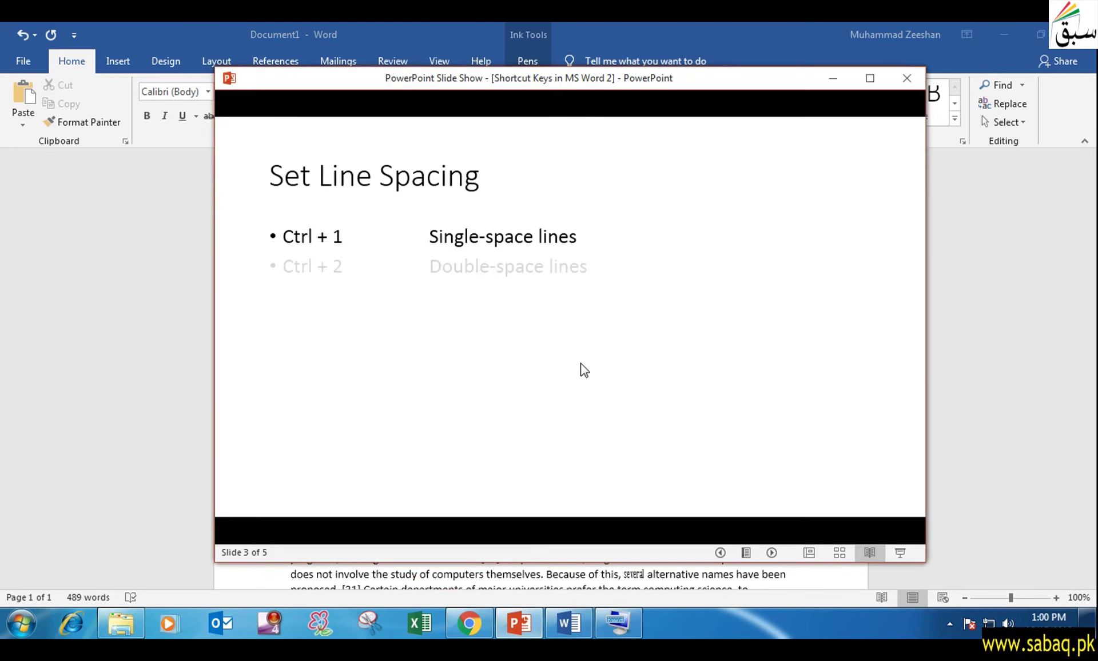
left_click(539, 367)
left_click(573, 390)
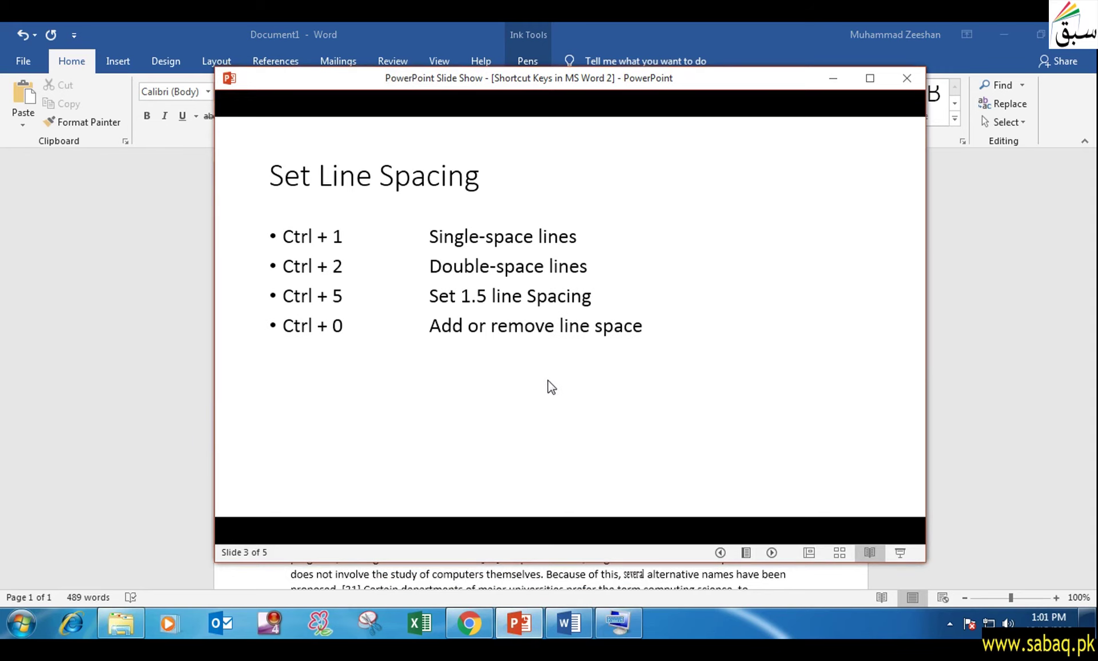
left_click(833, 78)
left_click(290, 318)
triple_click(357, 395)
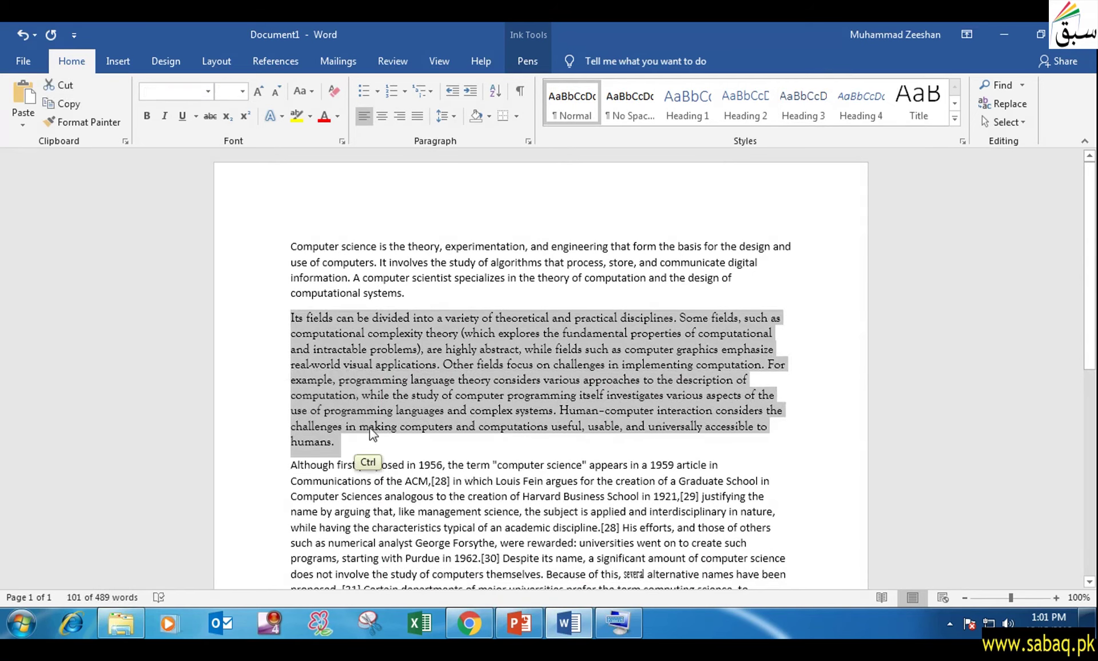
key("ctrl+2")
left_click(292, 318)
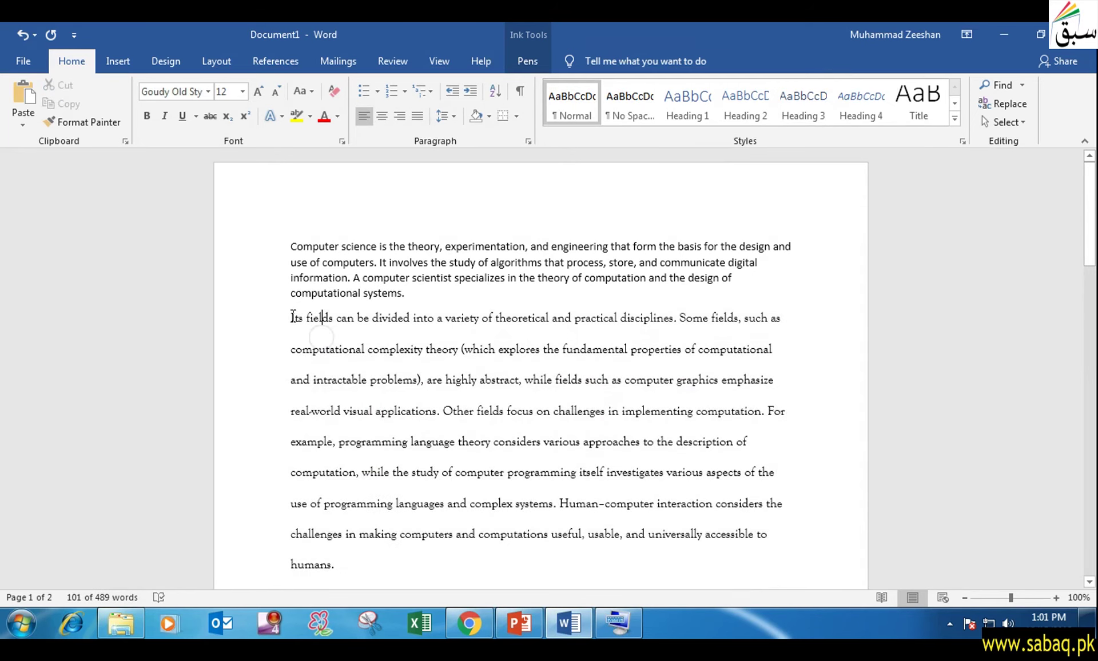
left_click_drag(291, 318, 398, 563)
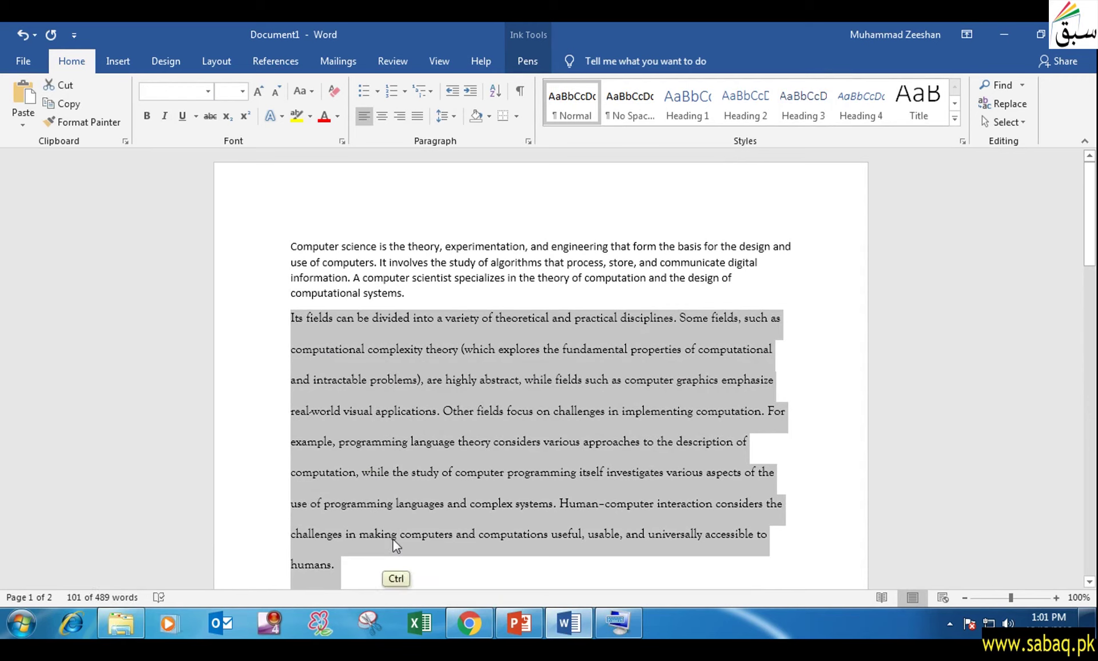
key("ctrl+0")
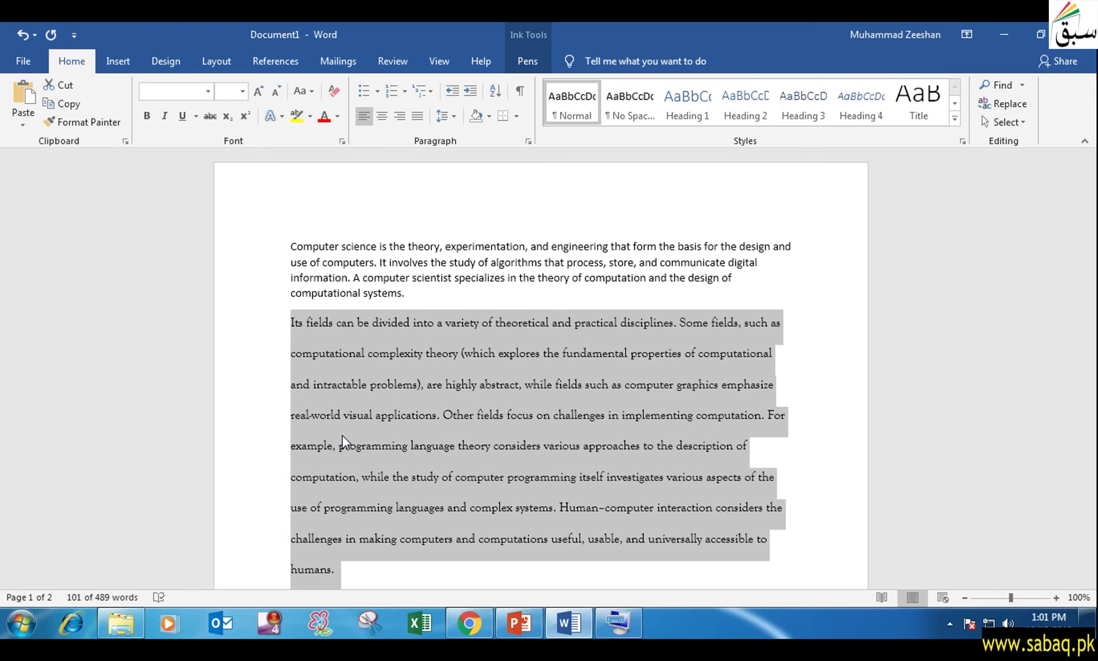
key("ctrl+z")
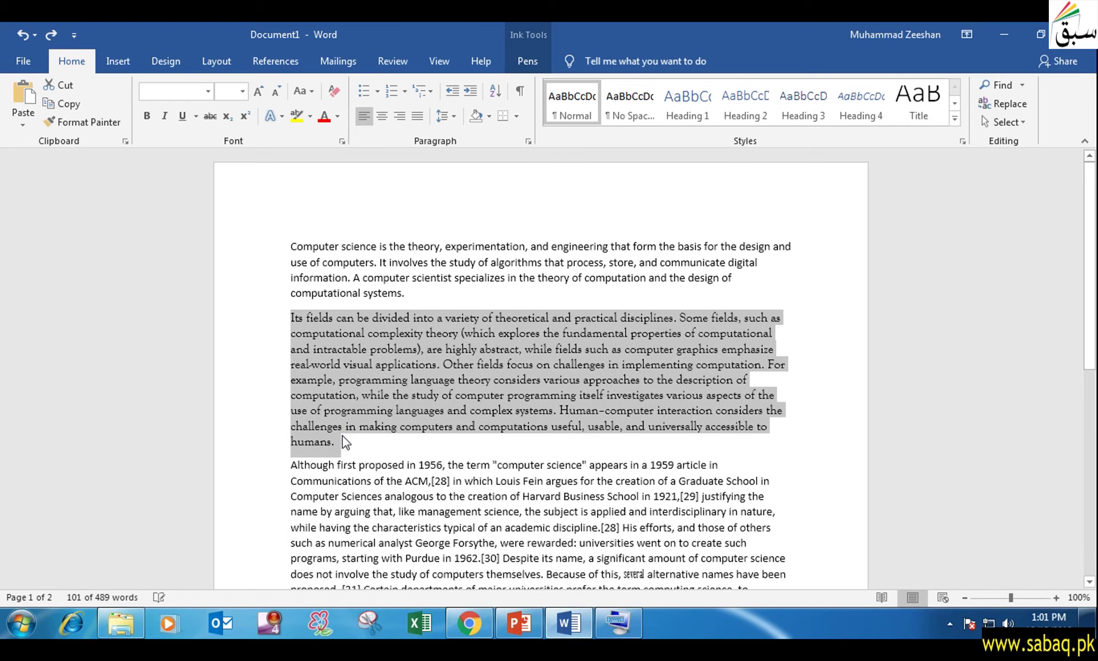
left_click(668, 476)
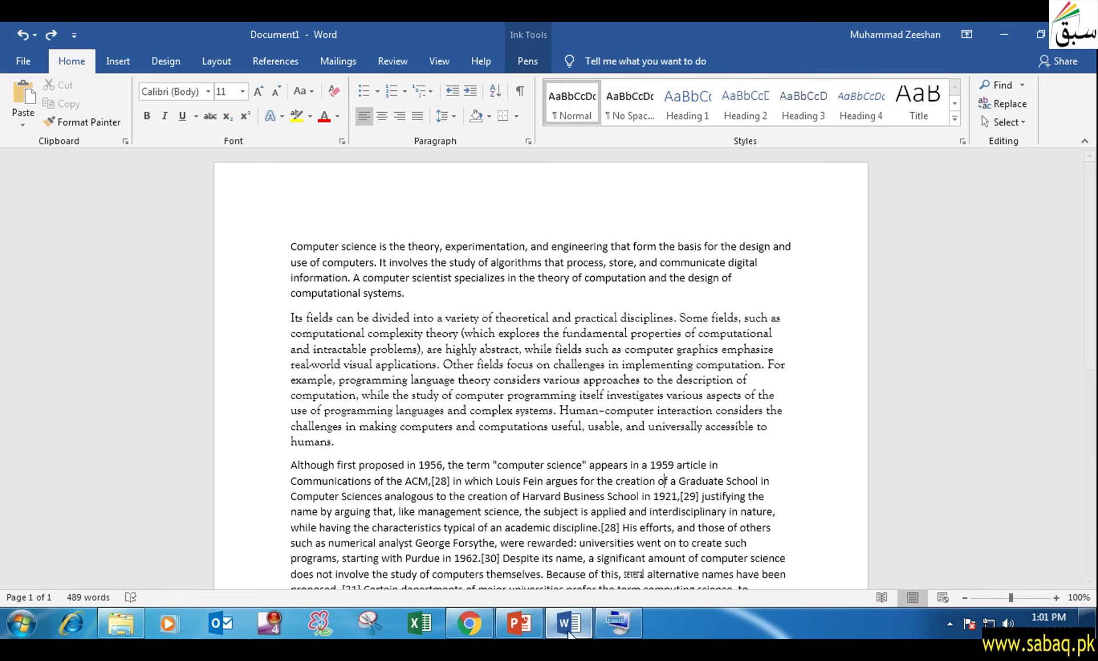
left_click(521, 623)
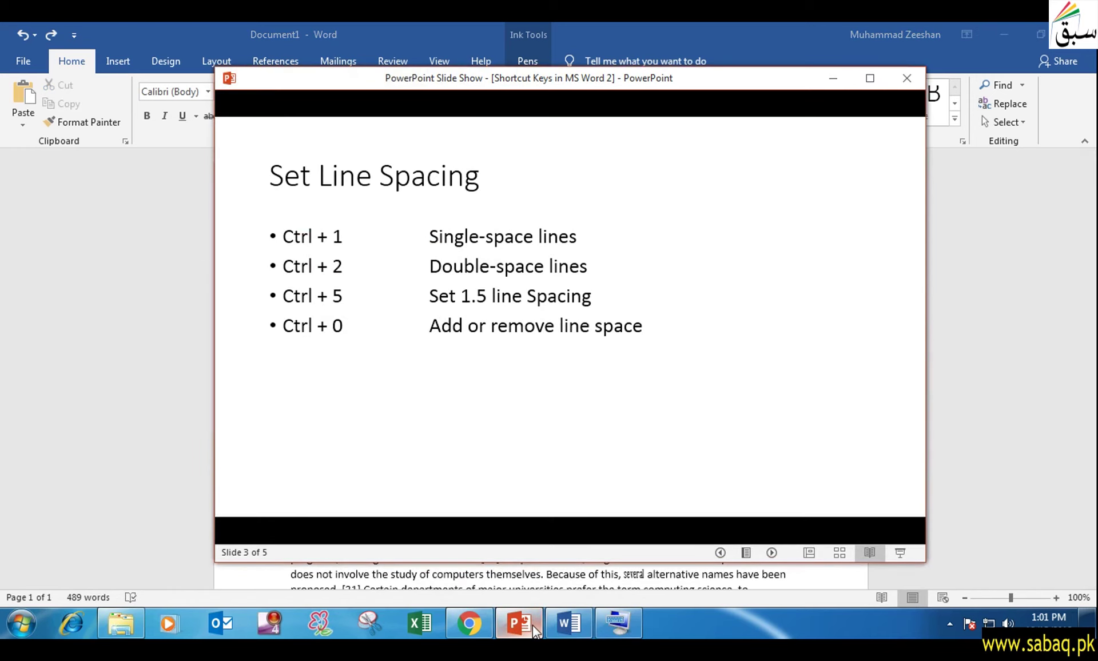
Move to the Align Paragraphs slide, show the Ctrl+E and Ctrl+J tips, and minimize the show.
left_click(480, 406)
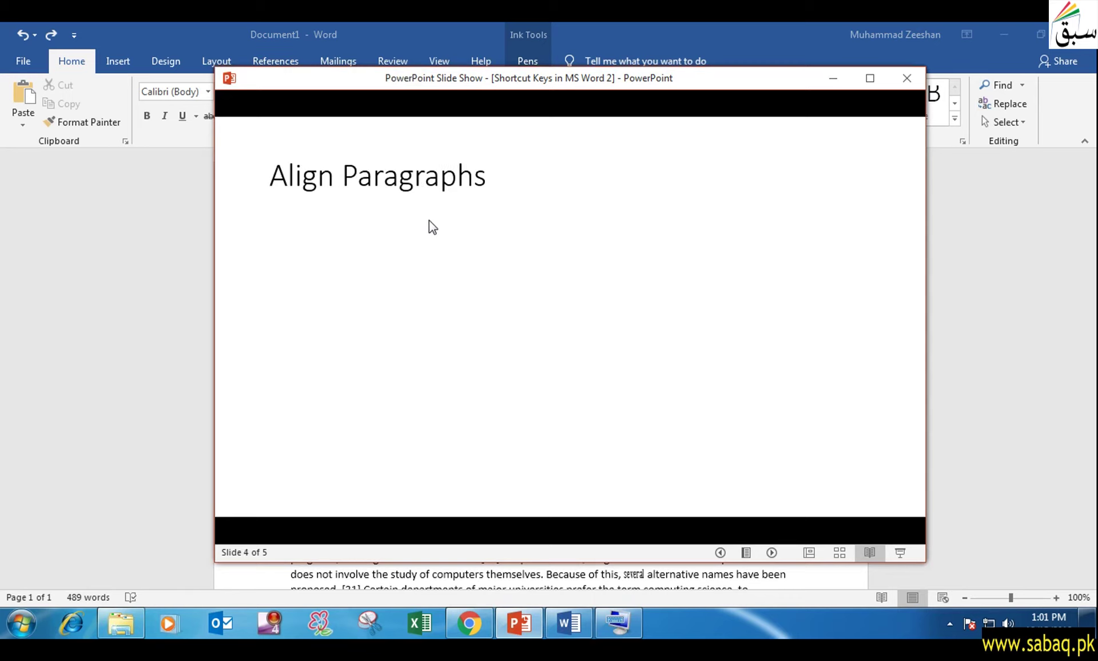
left_click(576, 382)
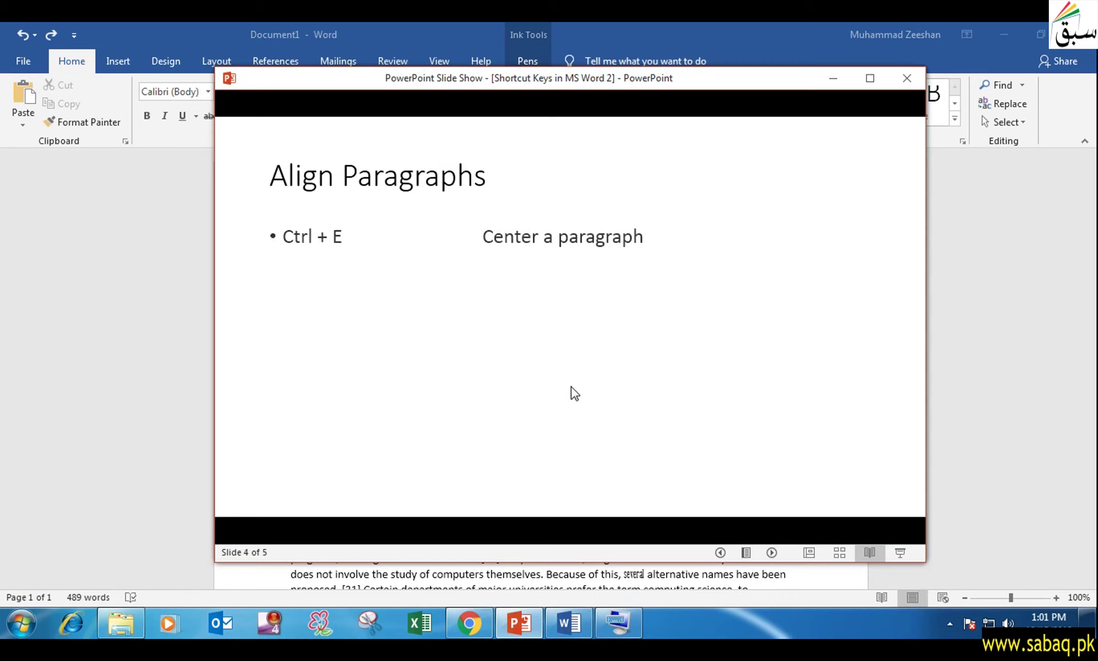
left_click(711, 269)
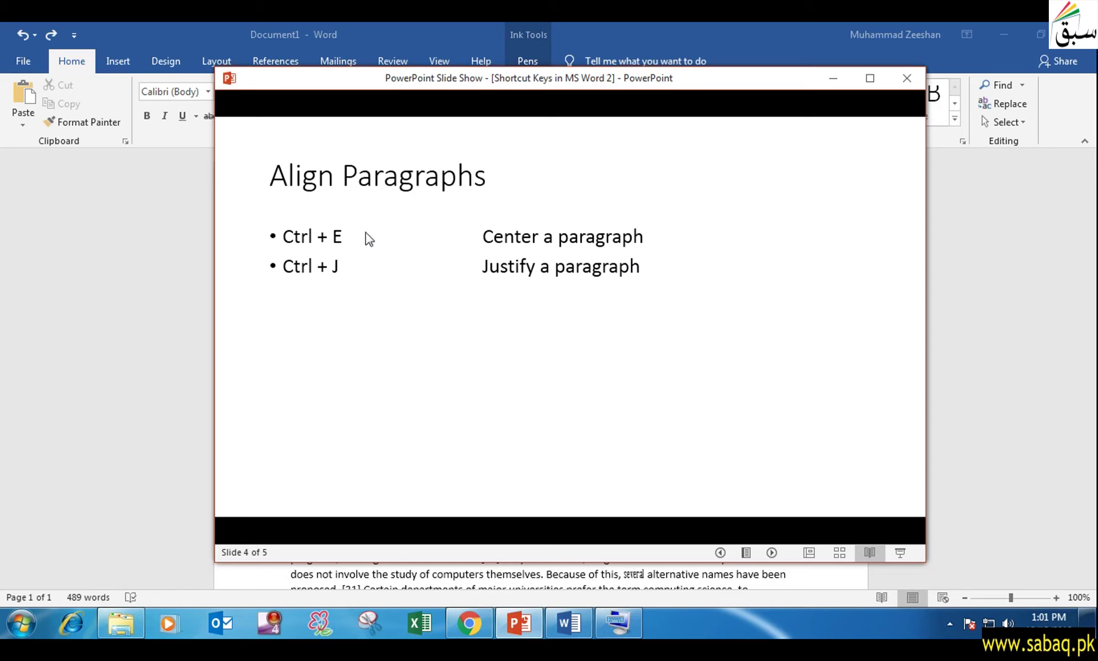
left_click(835, 84)
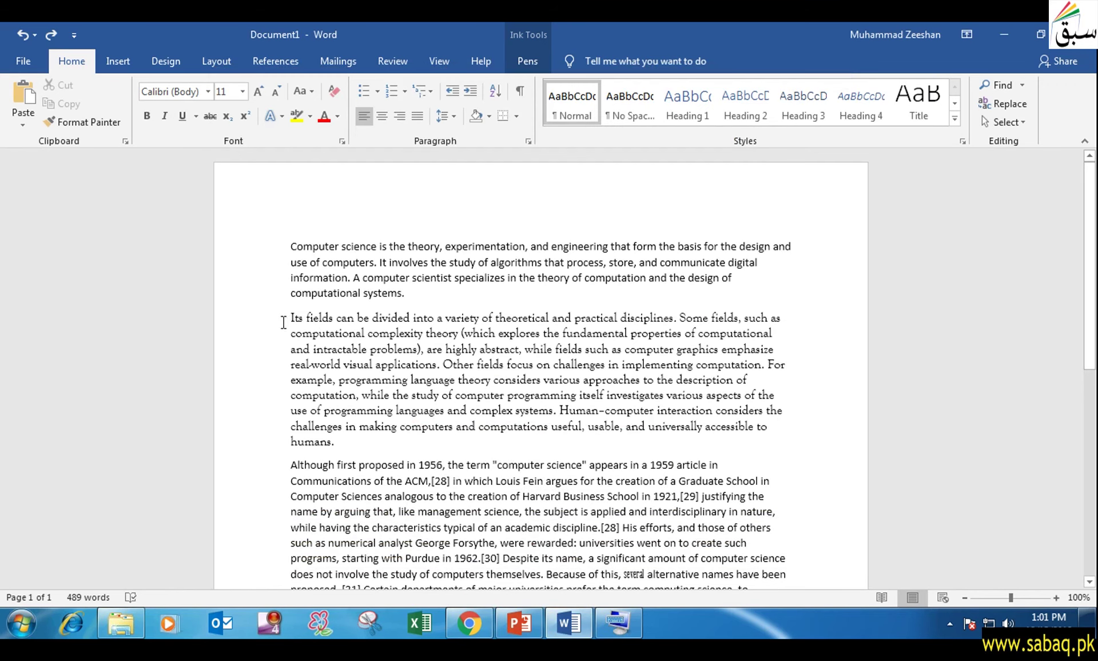
Centre the Its fields paragraph with Ctrl+E, then bring the slide show back over Word.
left_click_drag(289, 318, 370, 448)
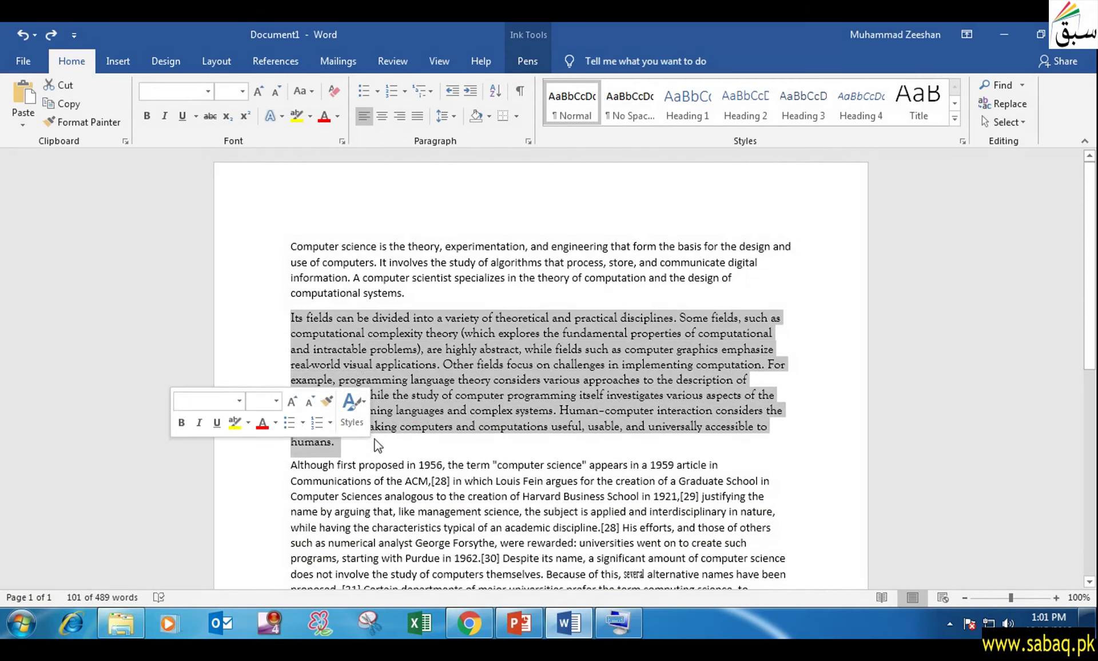
left_click(617, 622)
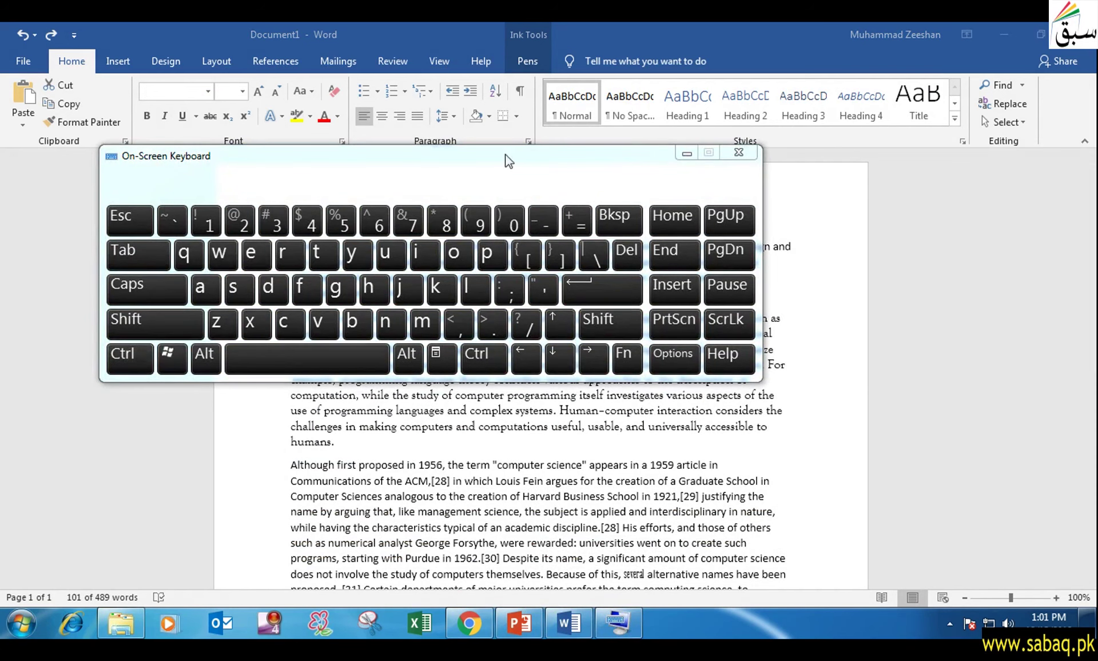
left_click(684, 154)
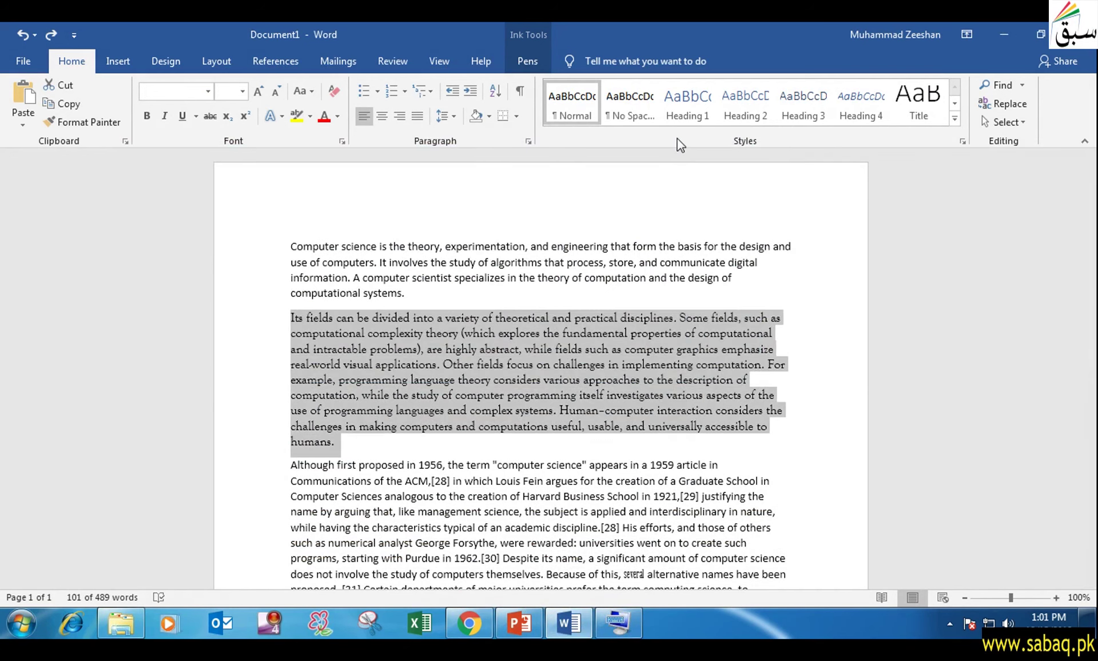
key("ctrl+e")
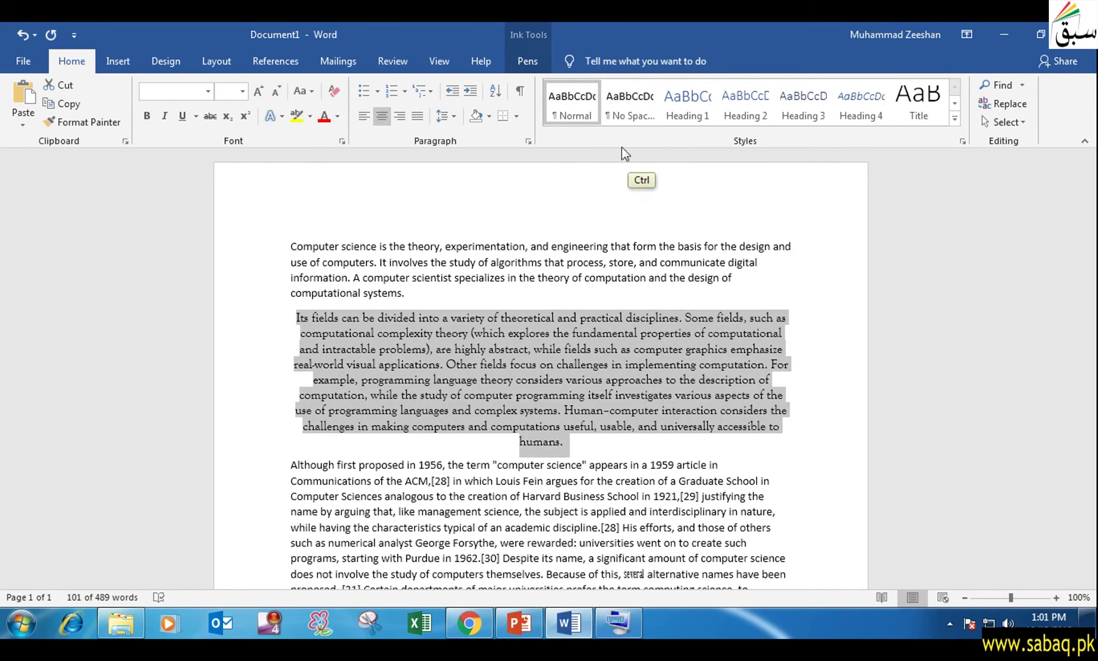
left_click(623, 440)
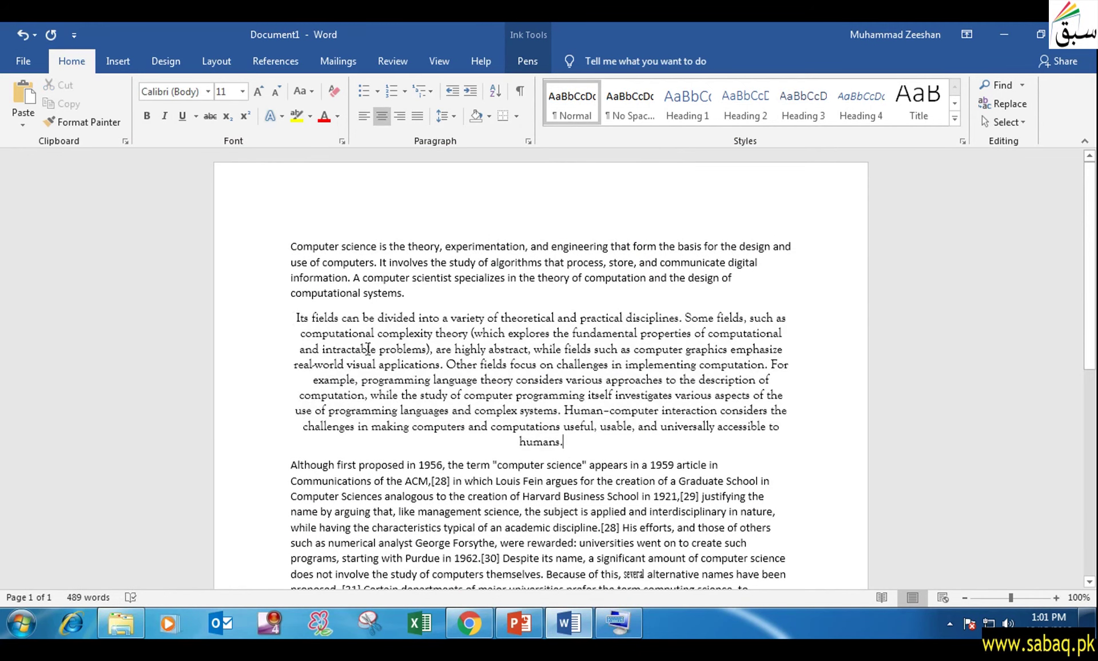
left_click_drag(295, 318, 565, 462)
left_click(591, 436)
left_click(518, 622)
Reveal the Ctrl+L left-align tip, then justify the Its fields paragraph with Ctrl+J.
left_click(576, 450)
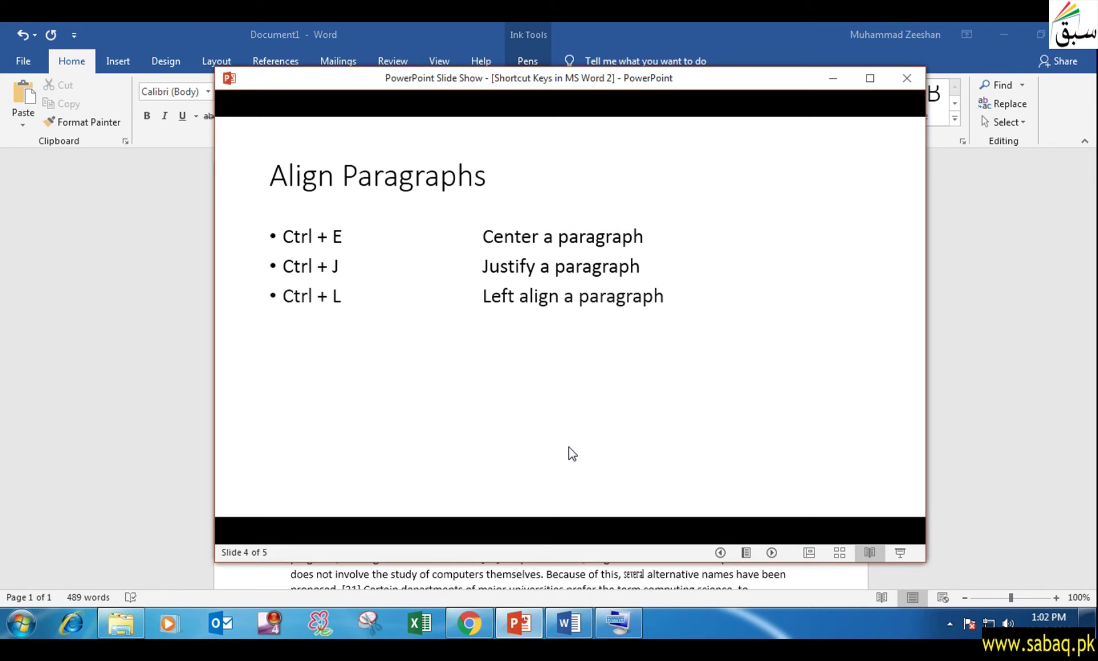
left_click(834, 79)
left_click_drag(289, 319, 596, 436)
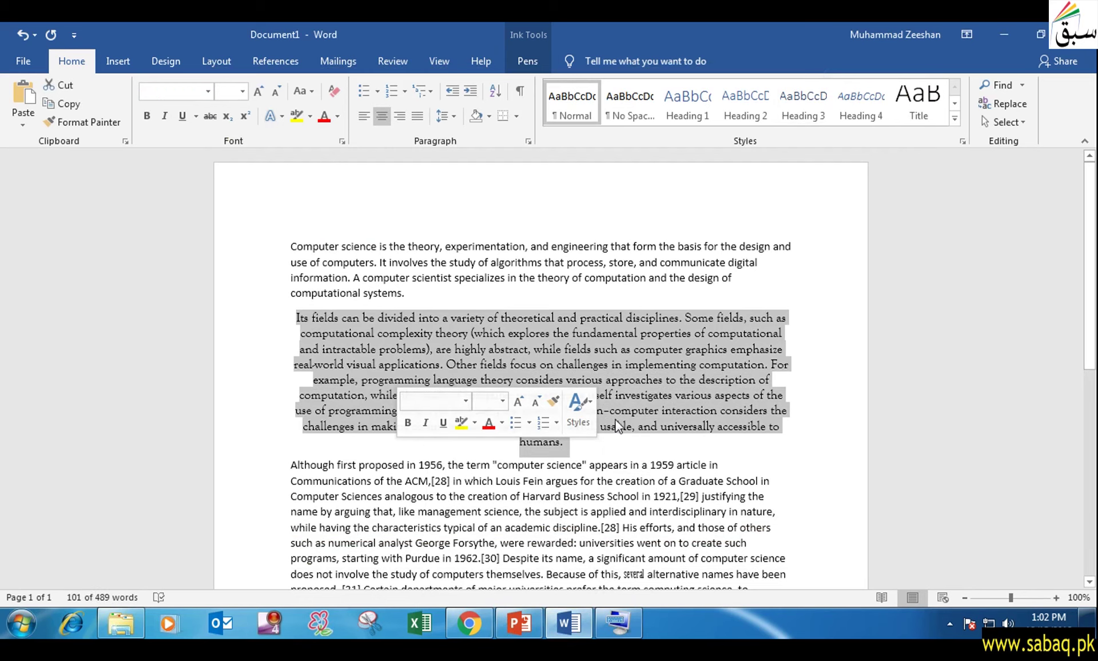
key("ctrl")
key("ctrl+j")
left_click(514, 445)
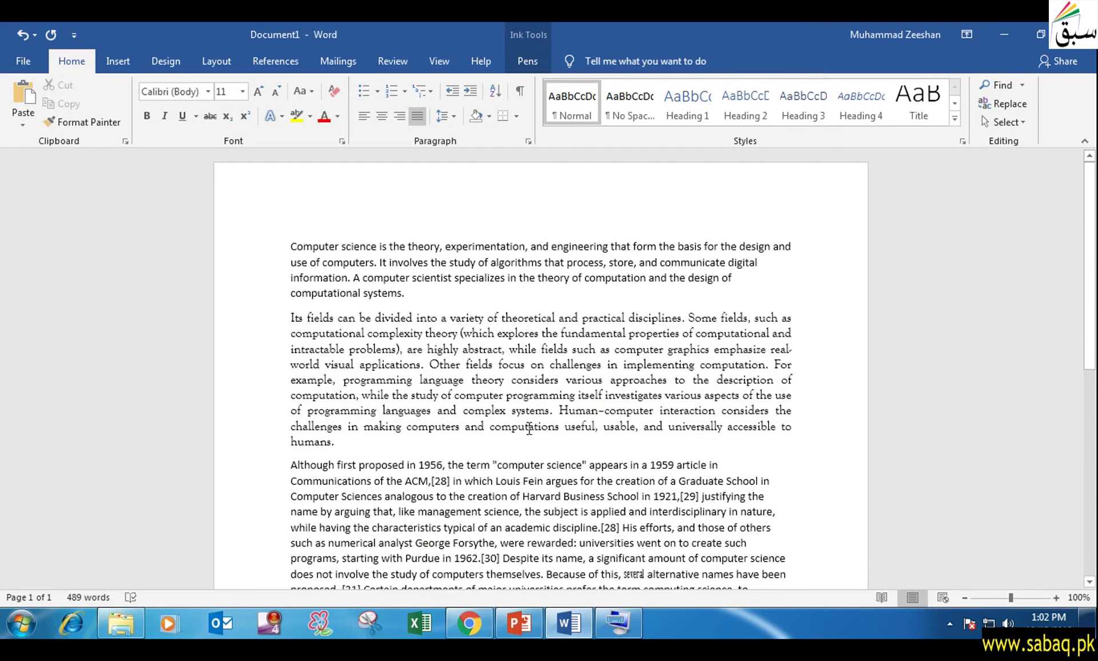
Tab-indent the paragraph, briefly open and close Find and Replace, then undo the indent with Ctrl+Z.
left_click(292, 319)
left_click(339, 445)
left_click(292, 318)
key("Tab")
key("Tab")
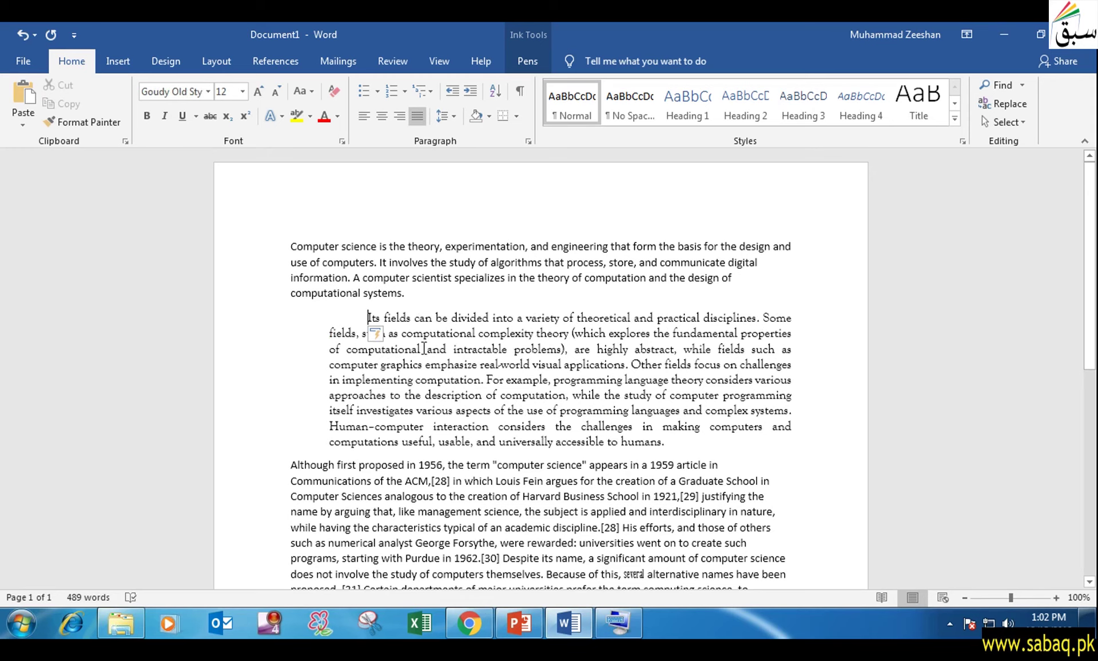
left_click_drag(368, 318, 675, 441)
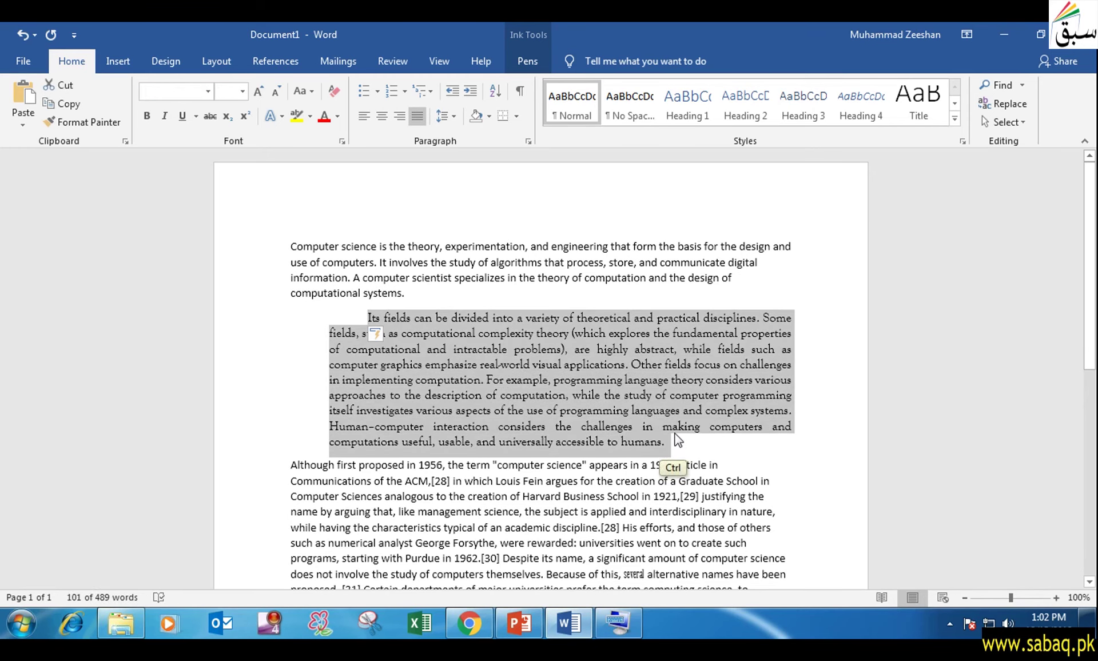
key("ctrl+h")
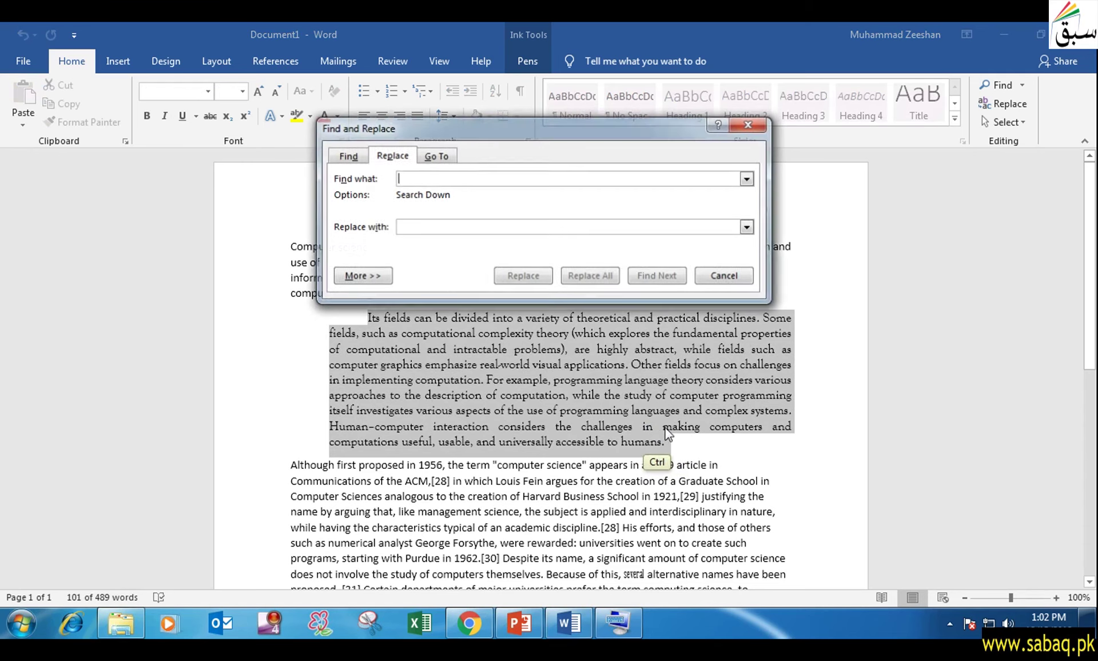
left_click(724, 275)
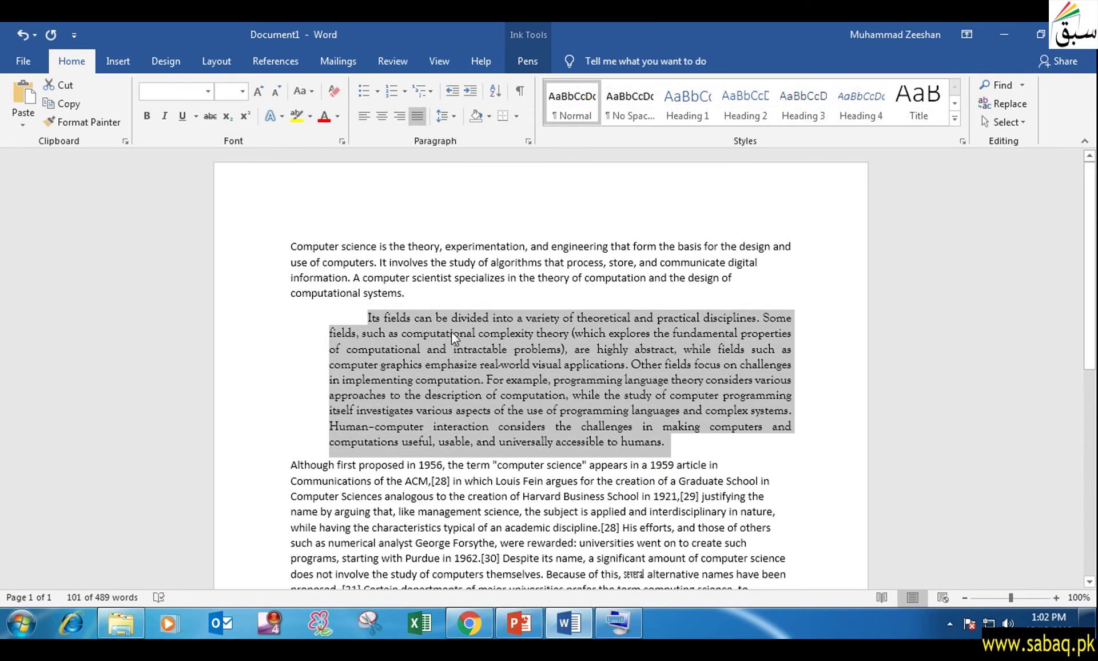
left_click(369, 314)
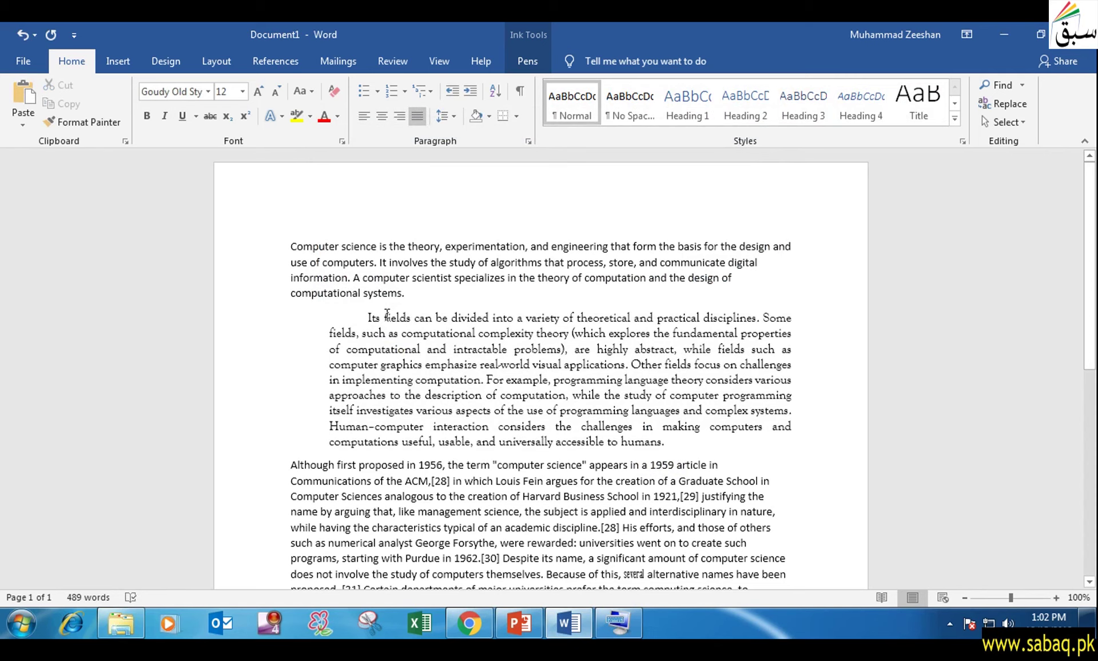
key("ctrl+z")
key("ctrl+z")
key("ctrl+z")
key("ctrl+z")
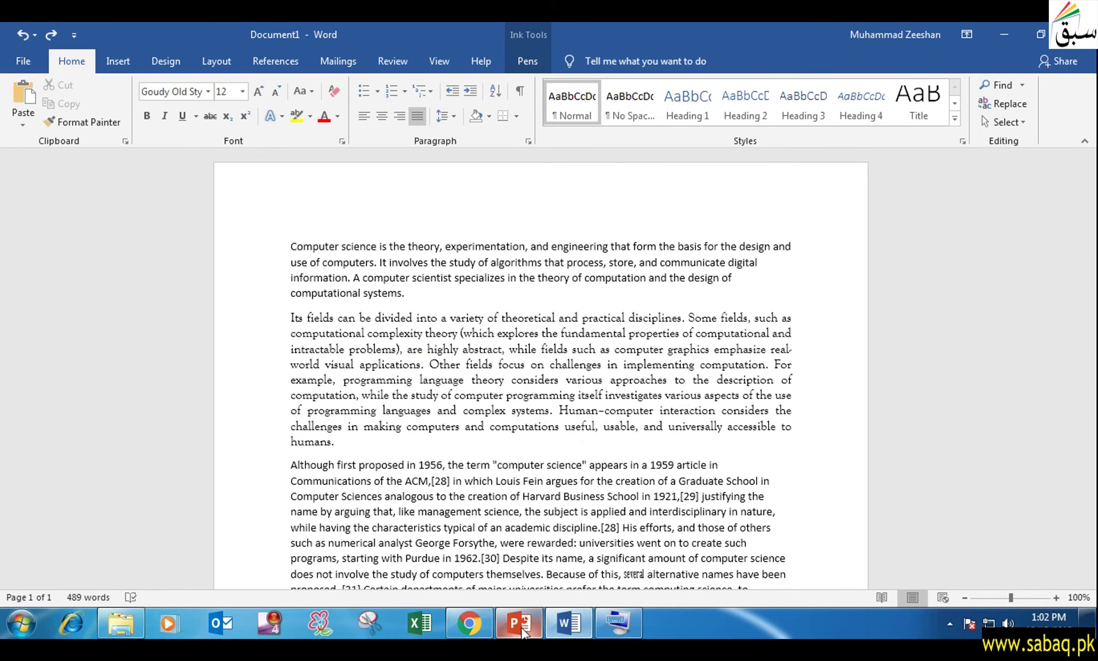
Check the Align Paragraphs slide, then scroll Word down and select the 'Although first proposed' paragraph.
left_click(526, 629)
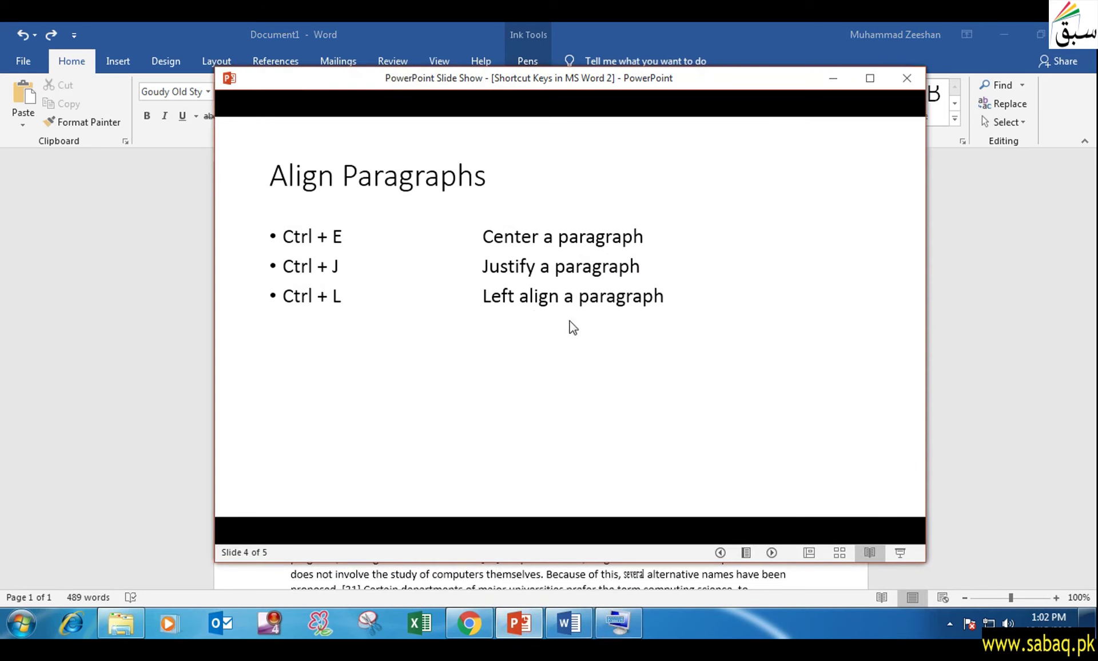
left_click(833, 79)
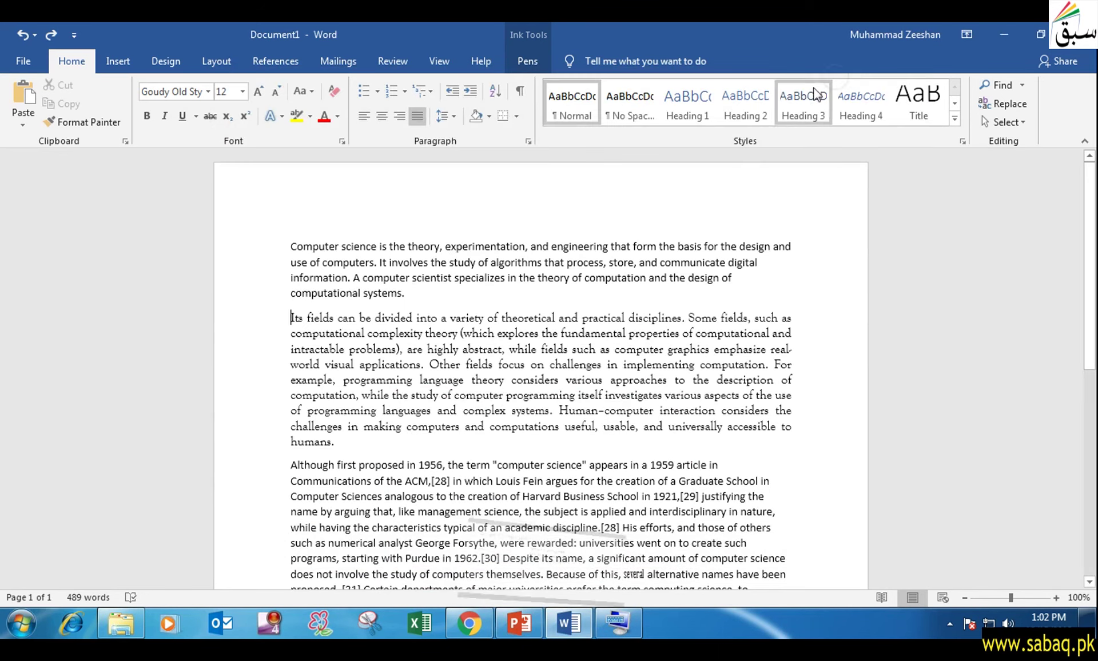
scroll(552, 339, "down", 4)
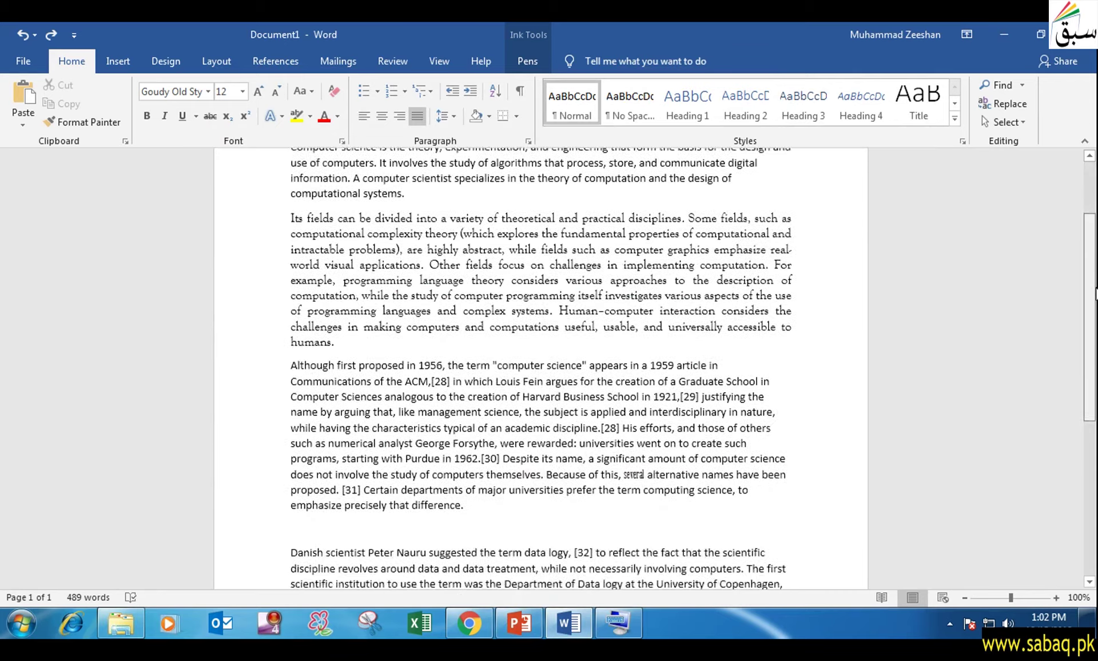
left_click_drag(291, 283, 489, 430)
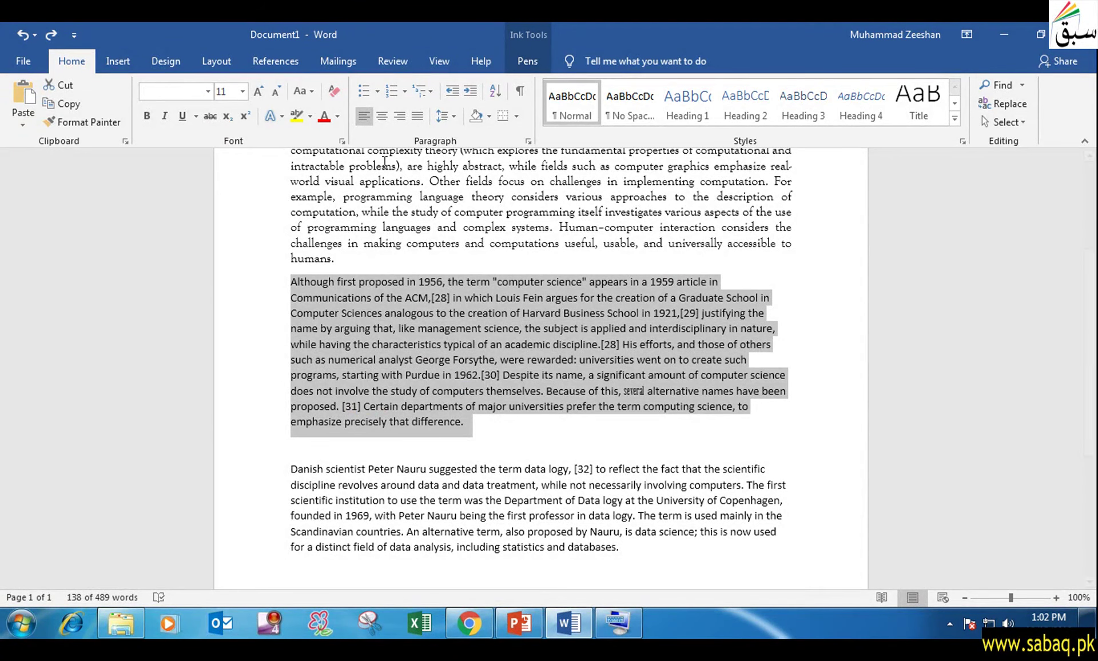
Justify the 'Although first proposed' paragraph with Ctrl+J, then reveal the Ctrl+R right-align tip on the slide.
left_click(532, 622)
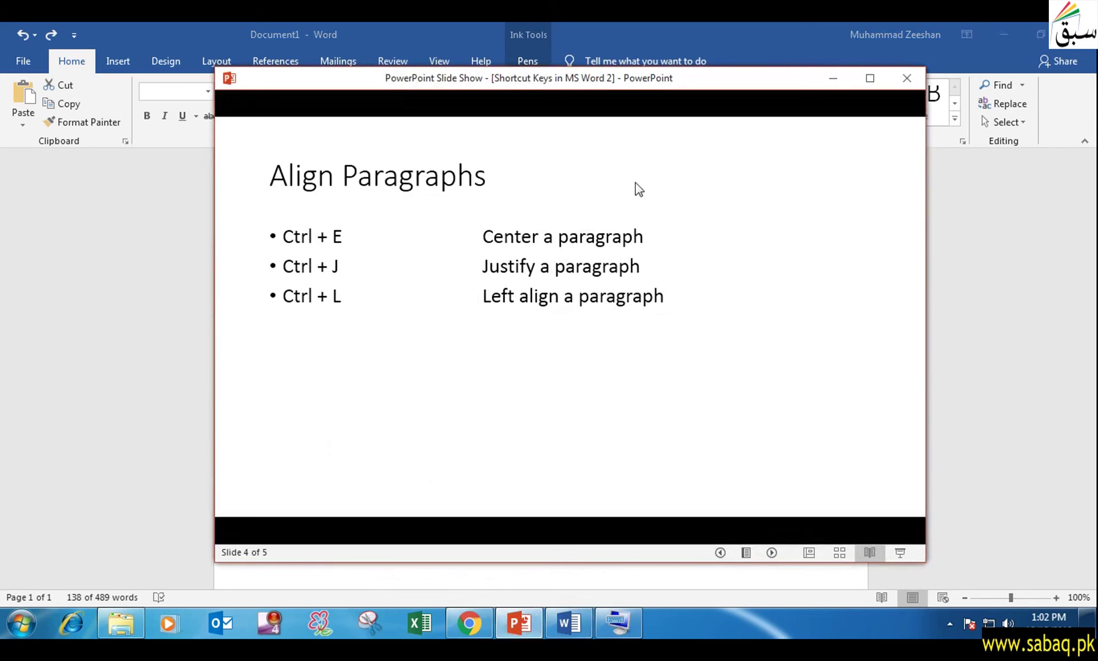
left_click(833, 79)
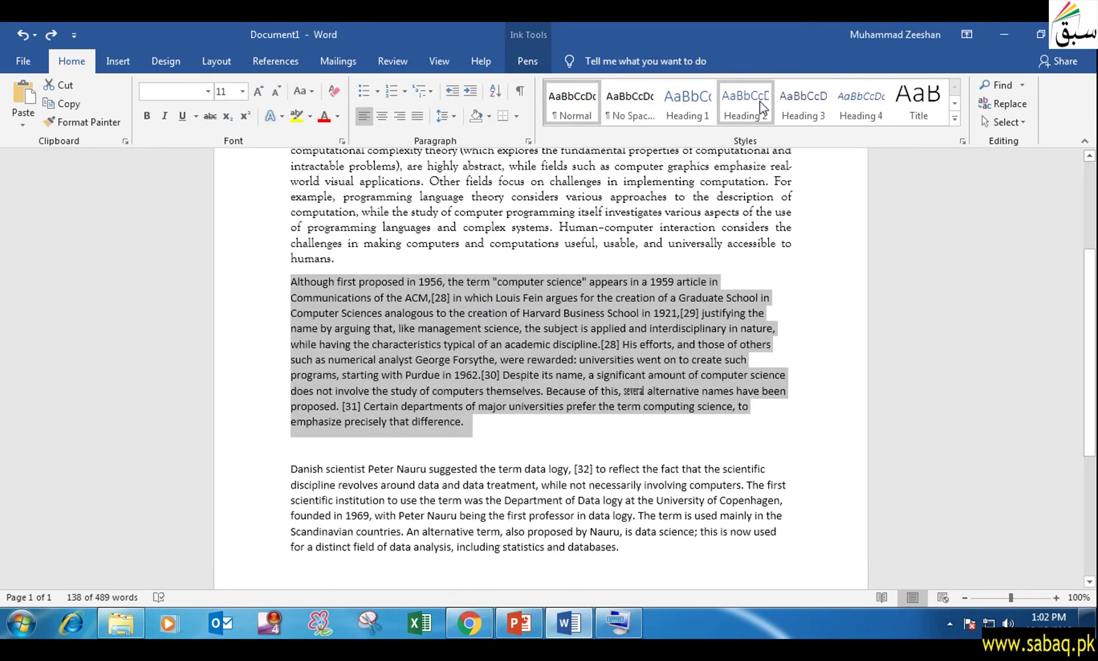
key("ctrl+j")
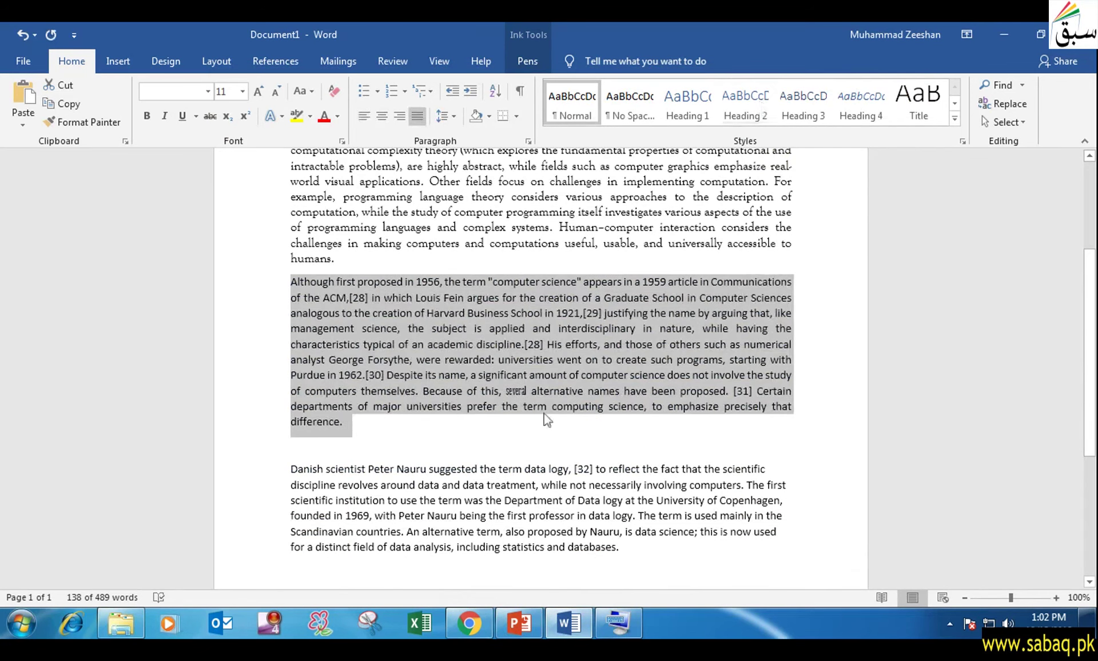
left_click(503, 442)
left_click(519, 622)
left_click(593, 461)
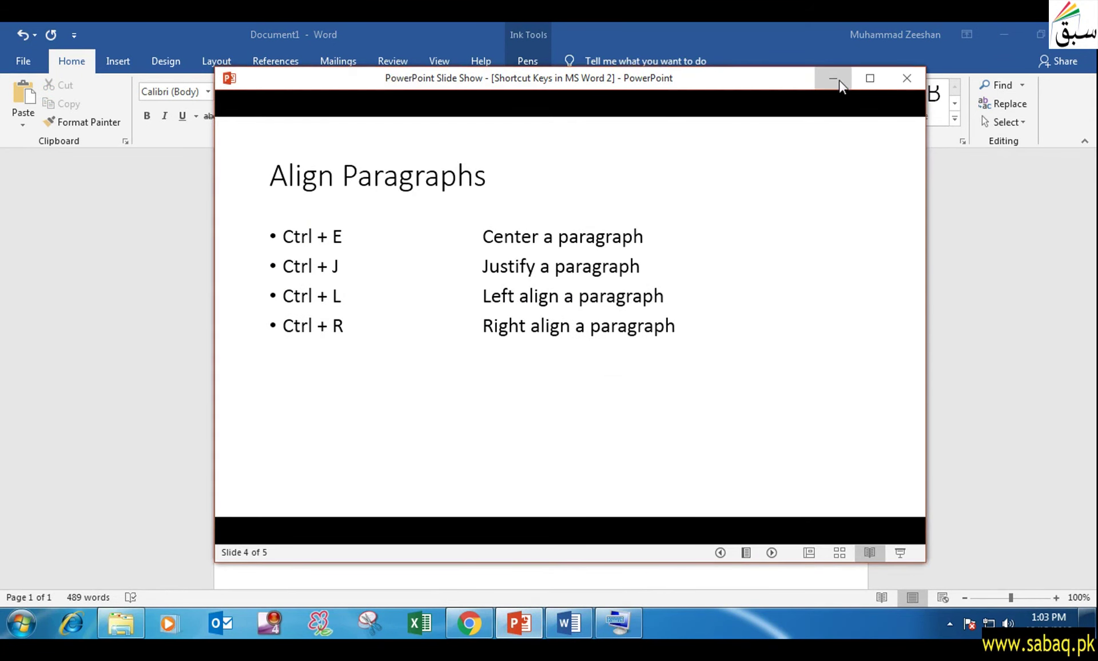
Right-align the 'Although first proposed' paragraph with Ctrl+R.
left_click(840, 82)
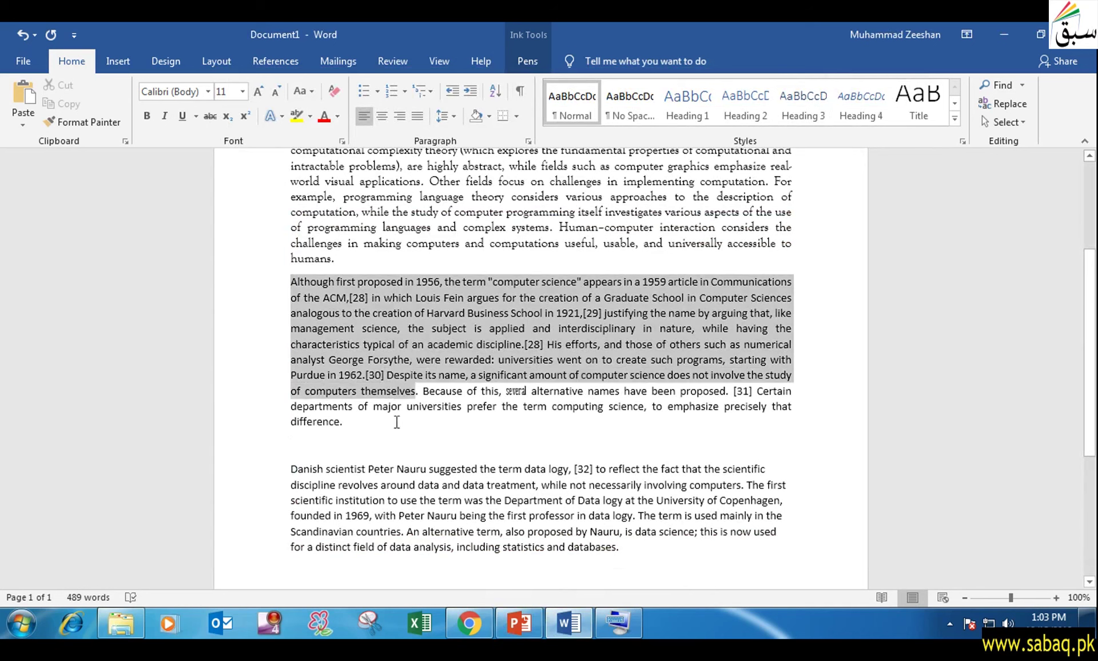
left_click_drag(288, 281, 394, 430)
key("ctrl+r")
left_click(486, 416)
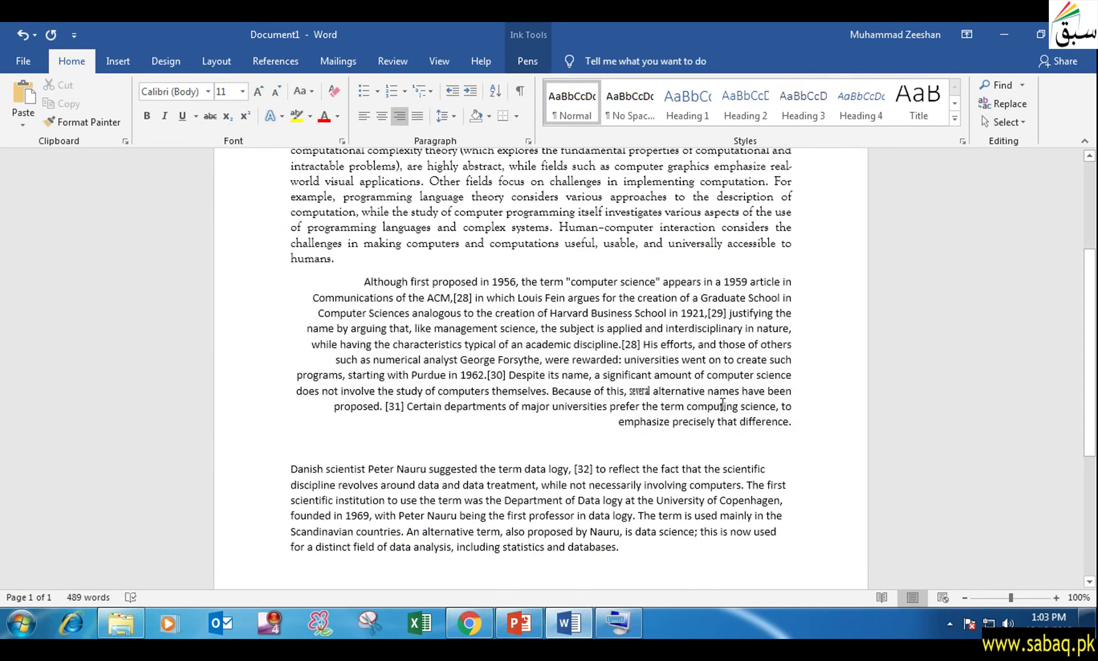
Reveal the Ctrl+Q remove-paragraph-formatting tip on the Align Paragraphs slide.
left_click(793, 280)
scroll(794, 419, "down", 1)
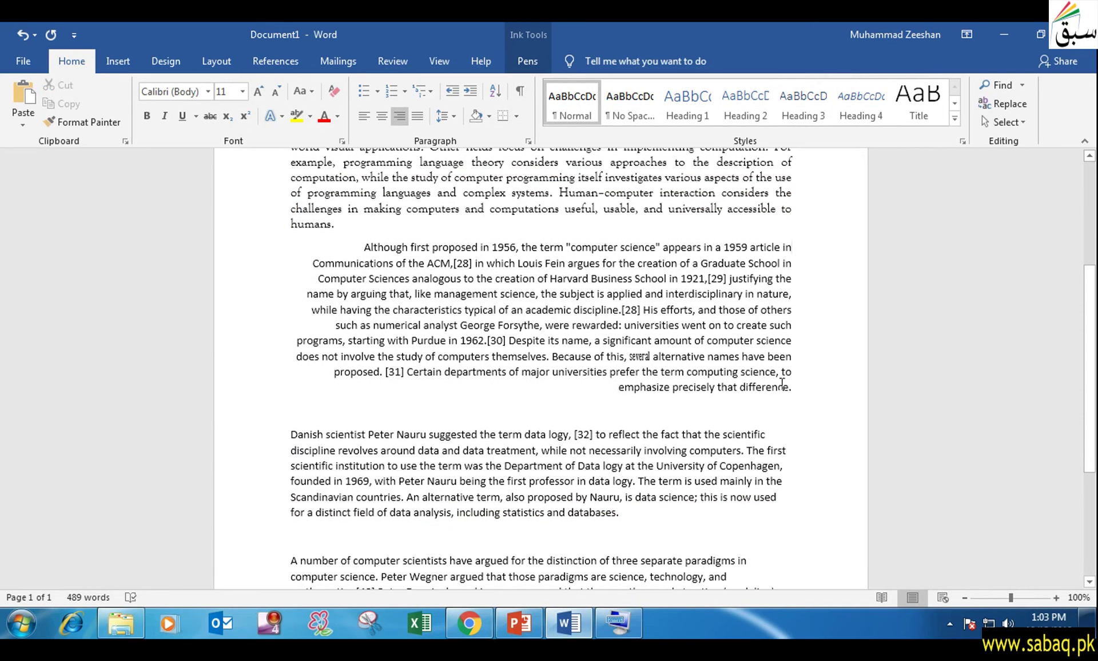
left_click(618, 623)
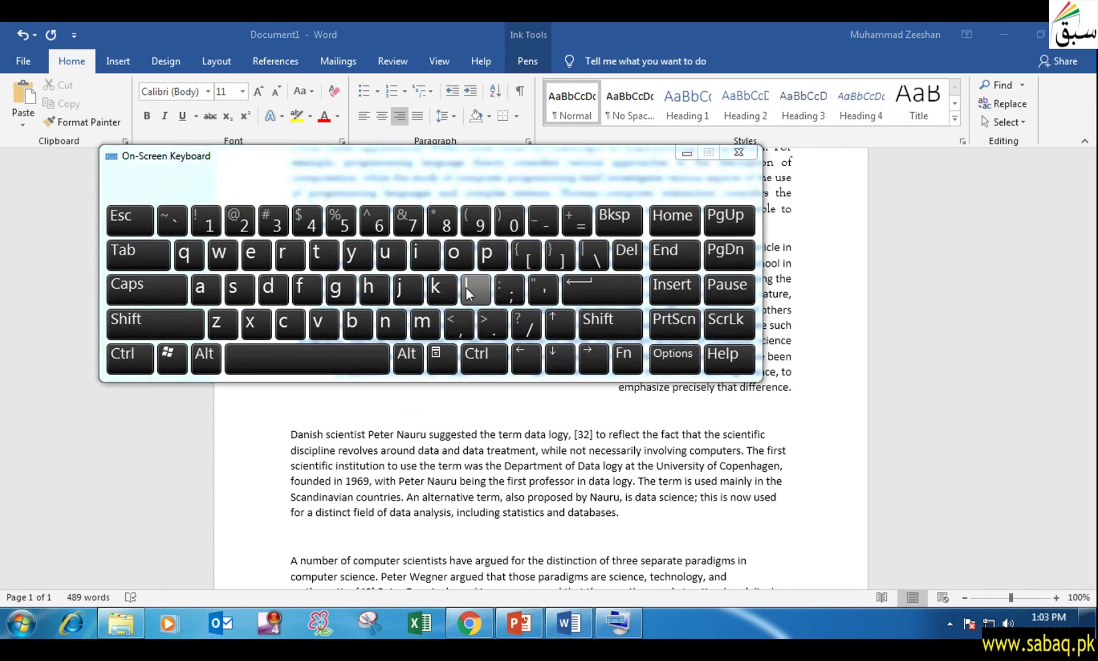
left_click(678, 154)
left_click(521, 623)
left_click(553, 522)
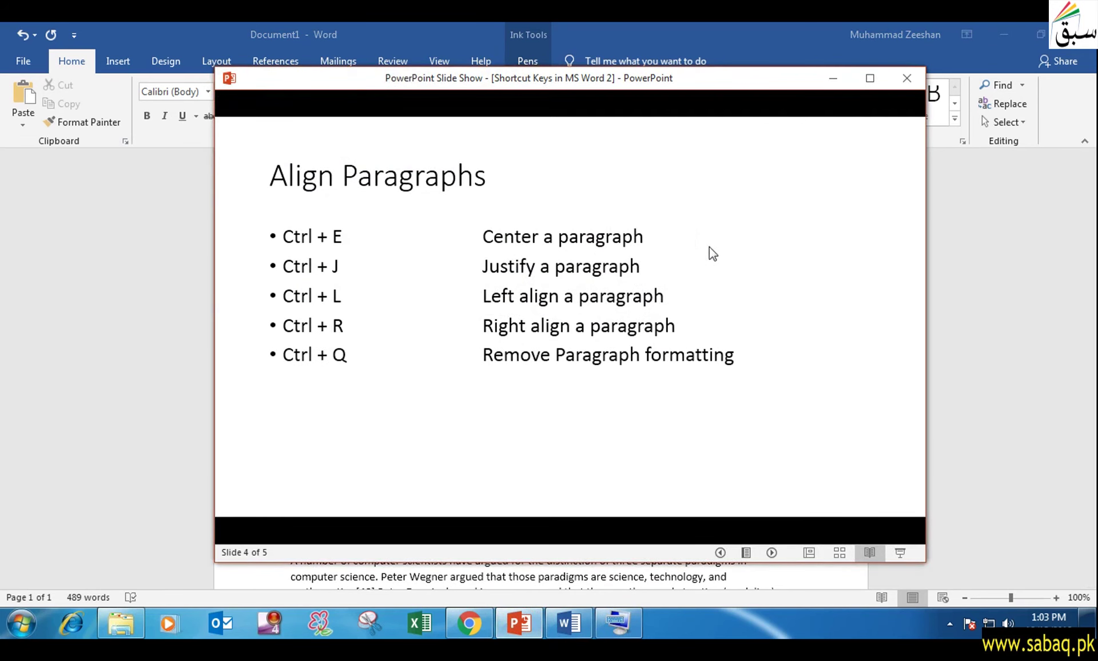
Left-align the 'Although first proposed' paragraph with Ctrl+L.
left_click(833, 78)
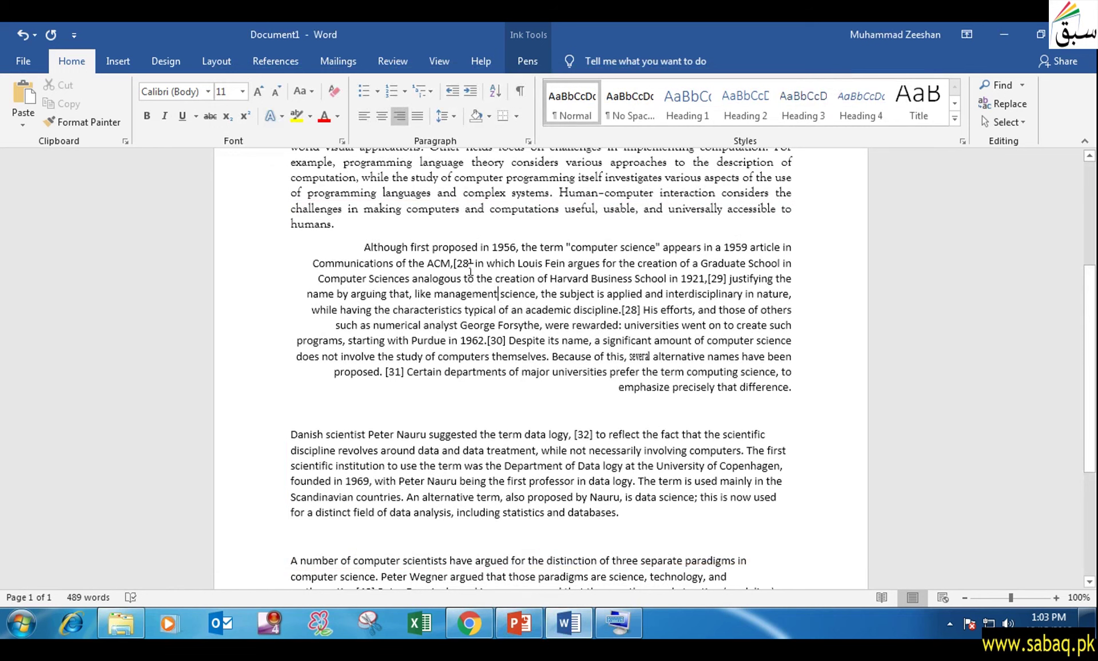
left_click_drag(353, 241, 792, 387)
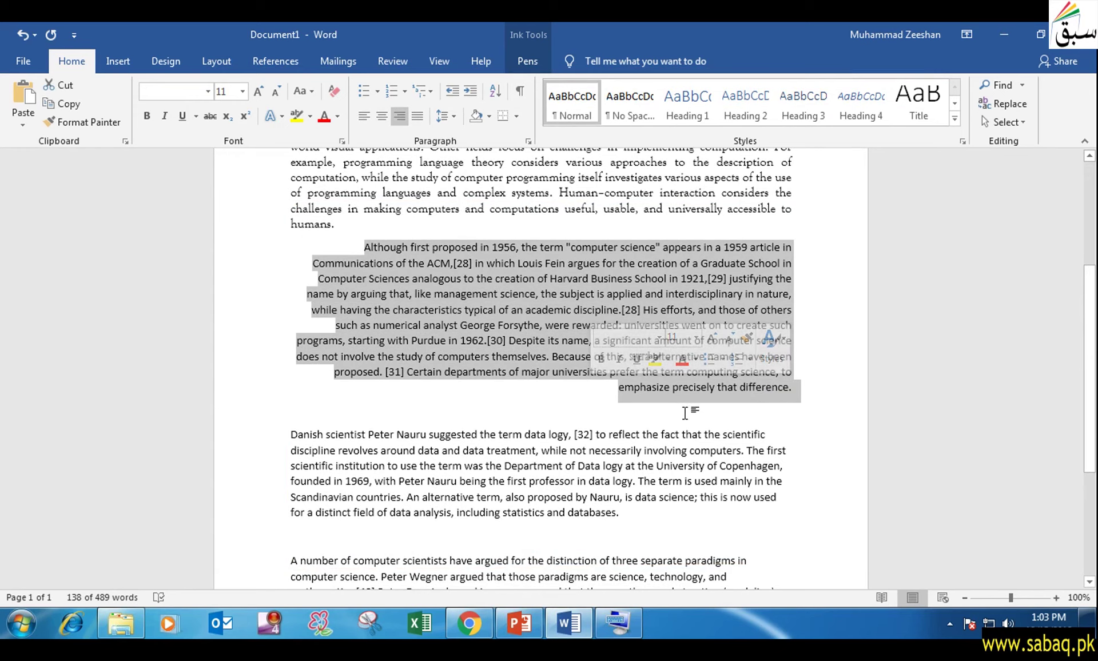
left_click(578, 393)
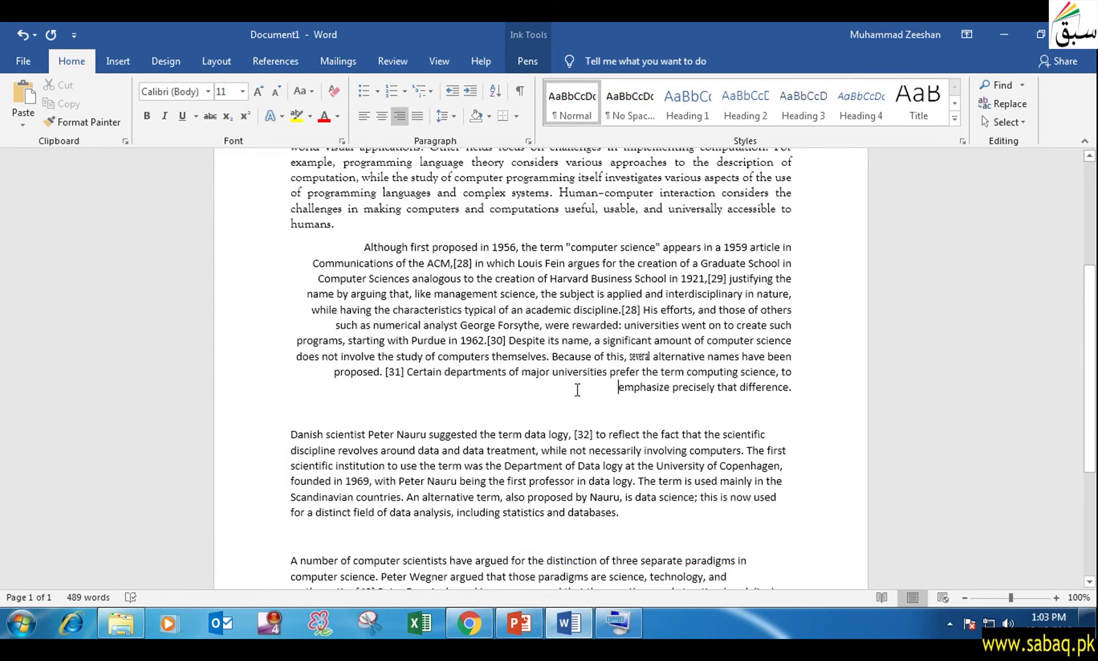
triple_click(433, 275)
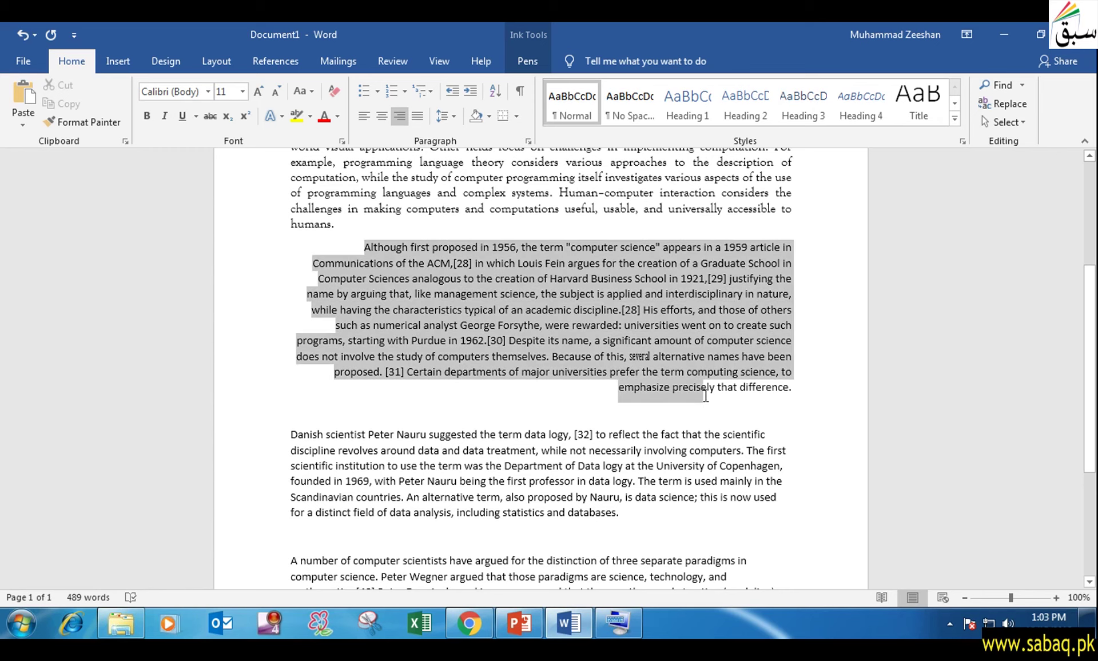
left_click(605, 621)
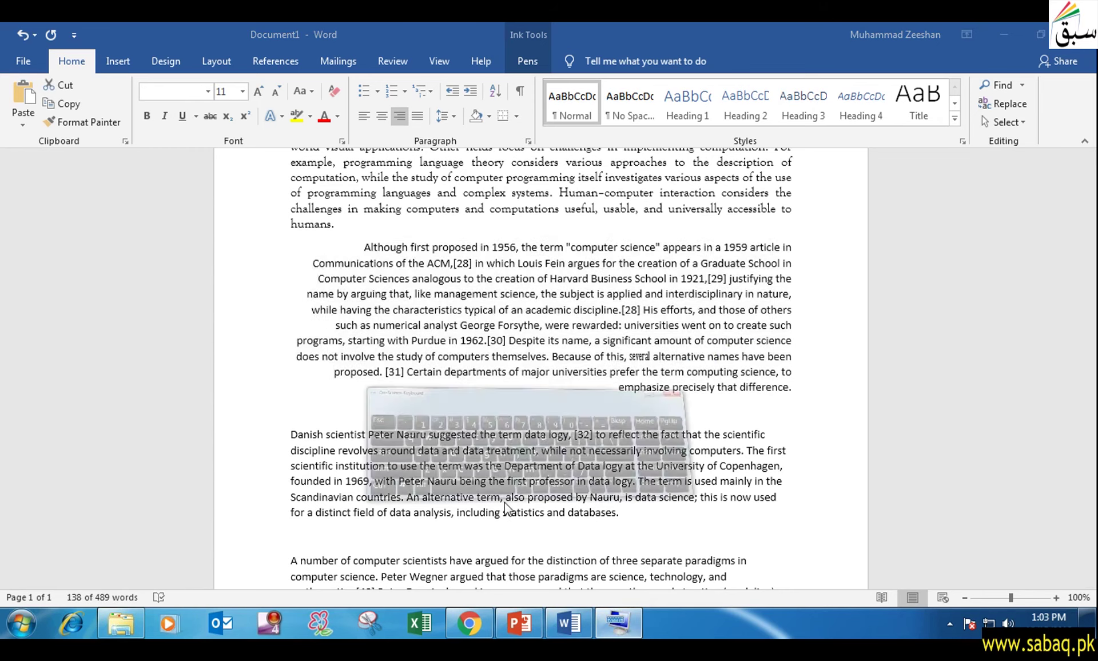
left_click(687, 153)
key("ctrl+l")
left_click(531, 383)
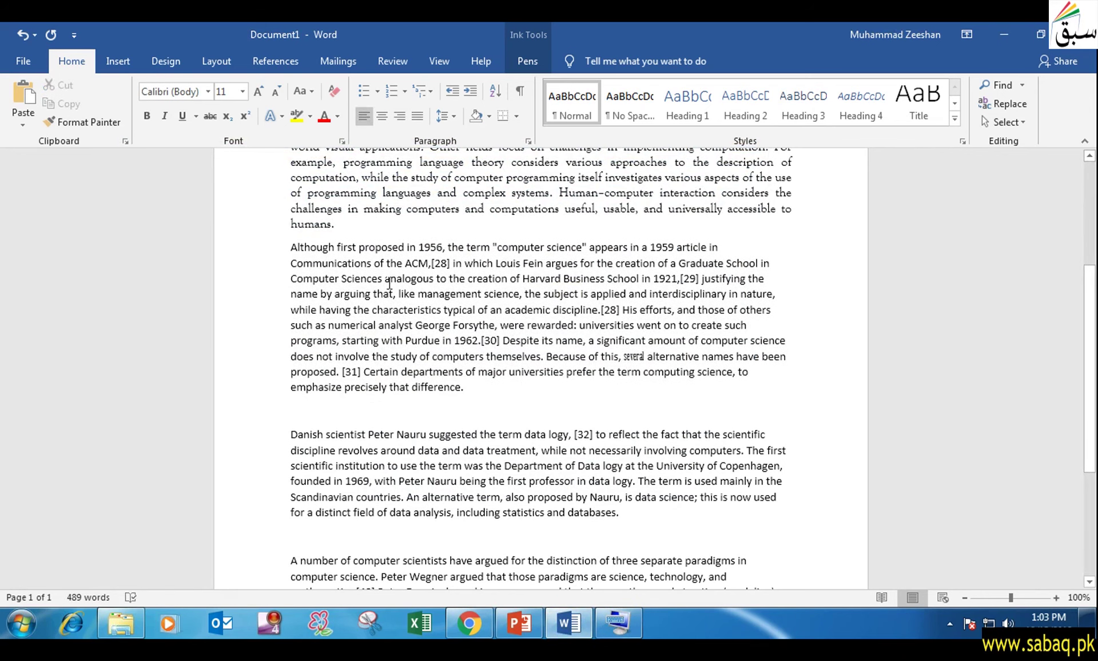
Bring the slide show forward and advance to the Apply Paragraph Styles slide, 5 of 5.
left_click(586, 631)
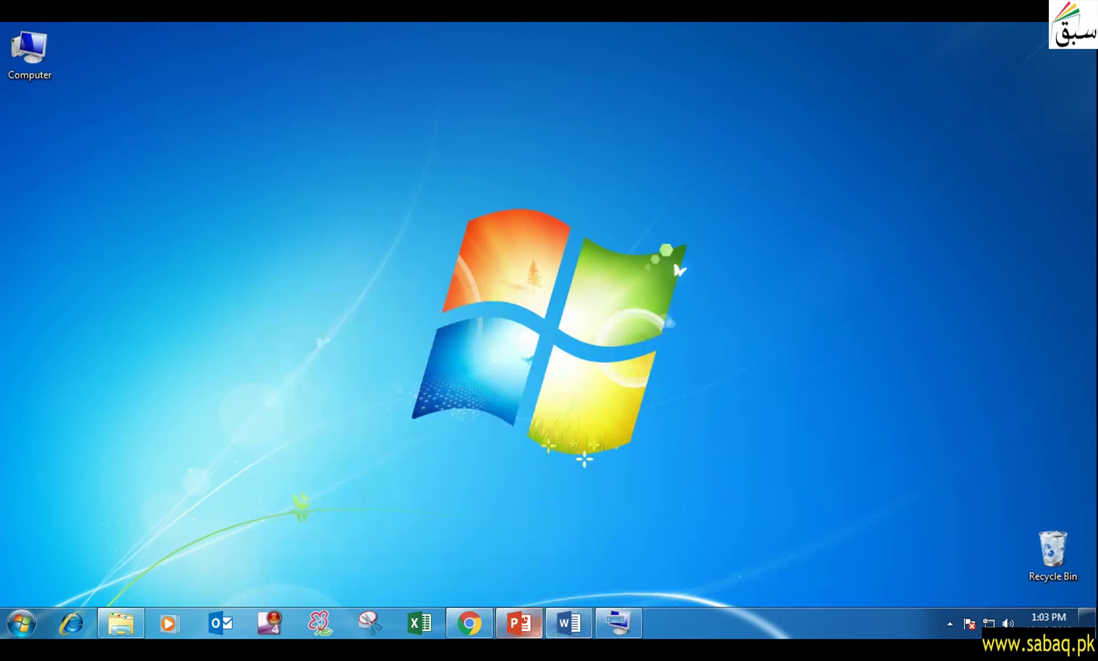
left_click(585, 632)
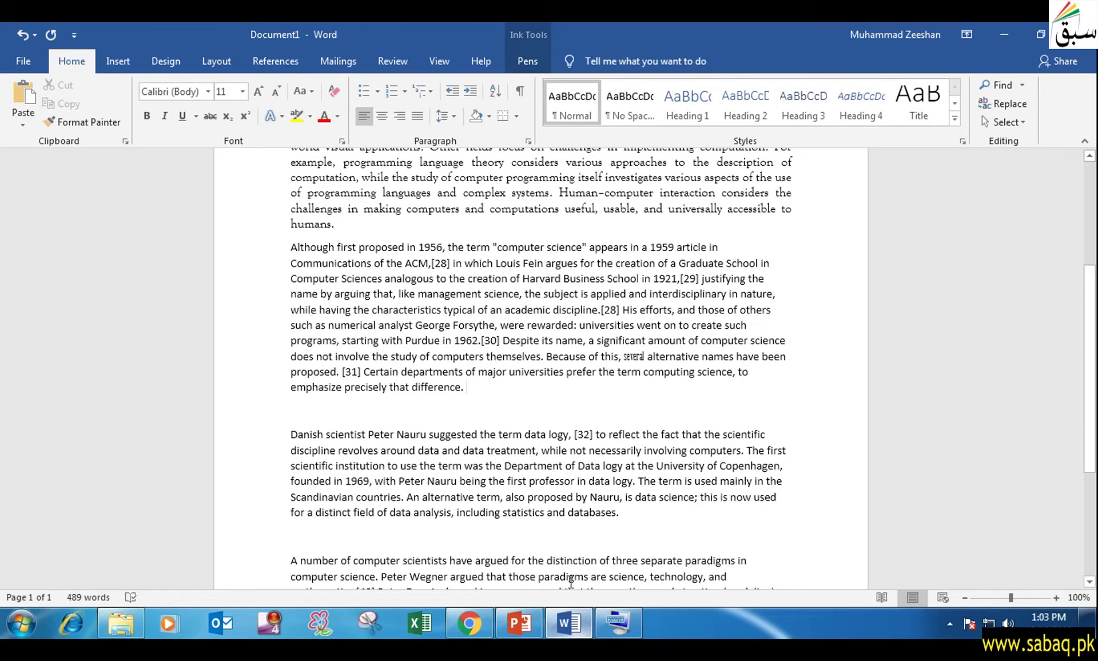
left_click_drag(275, 252, 275, 264)
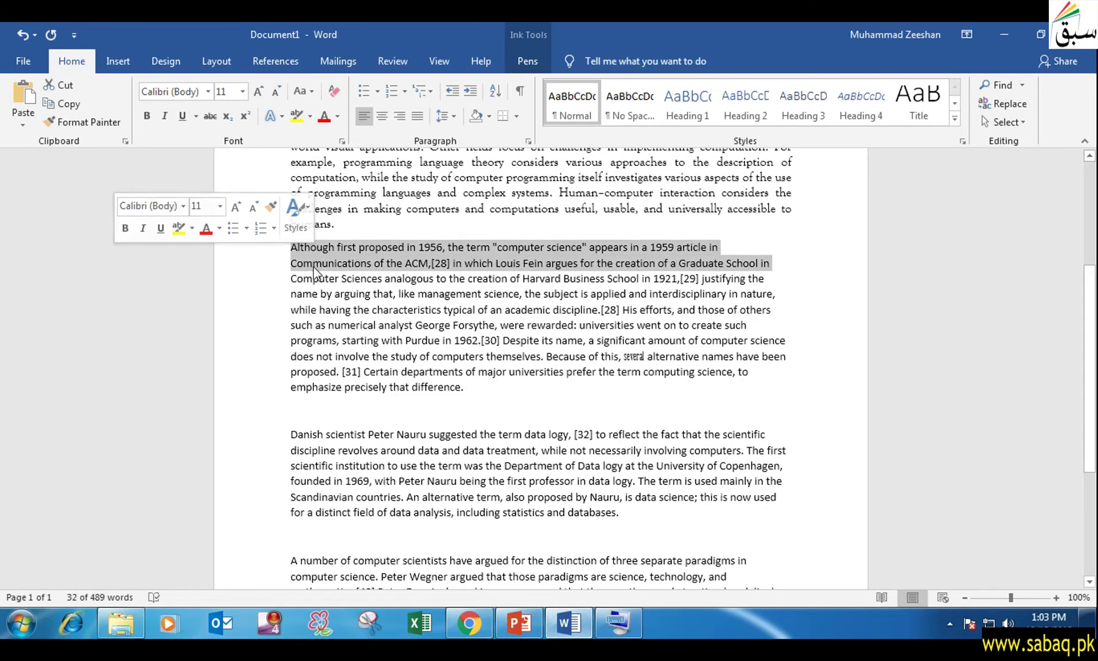
left_click(519, 624)
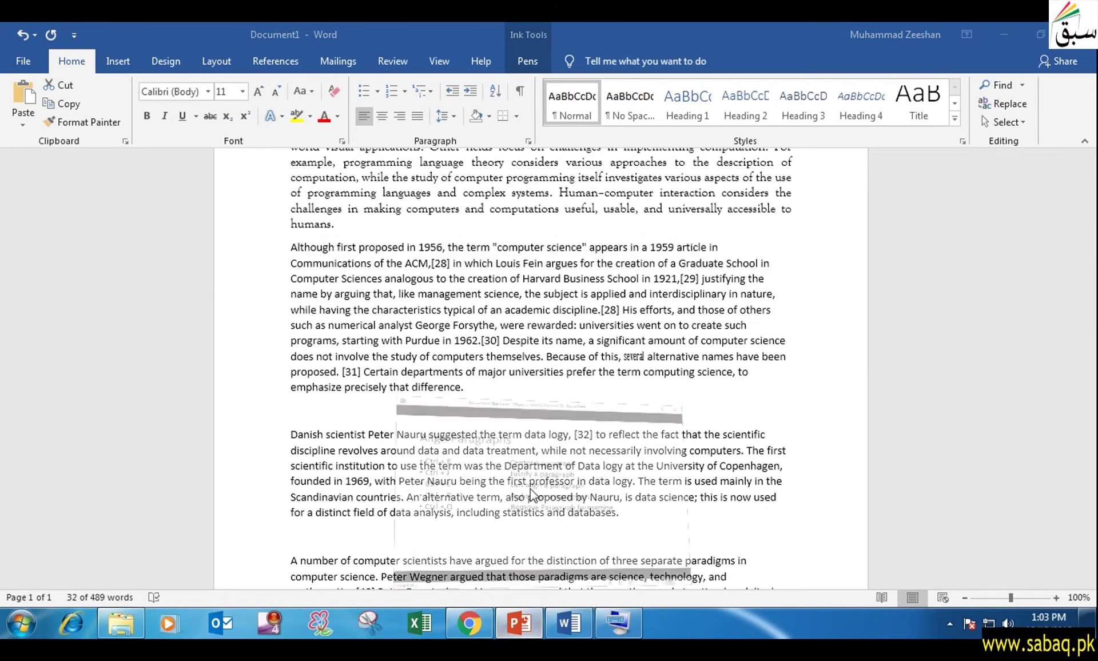
left_click(546, 441)
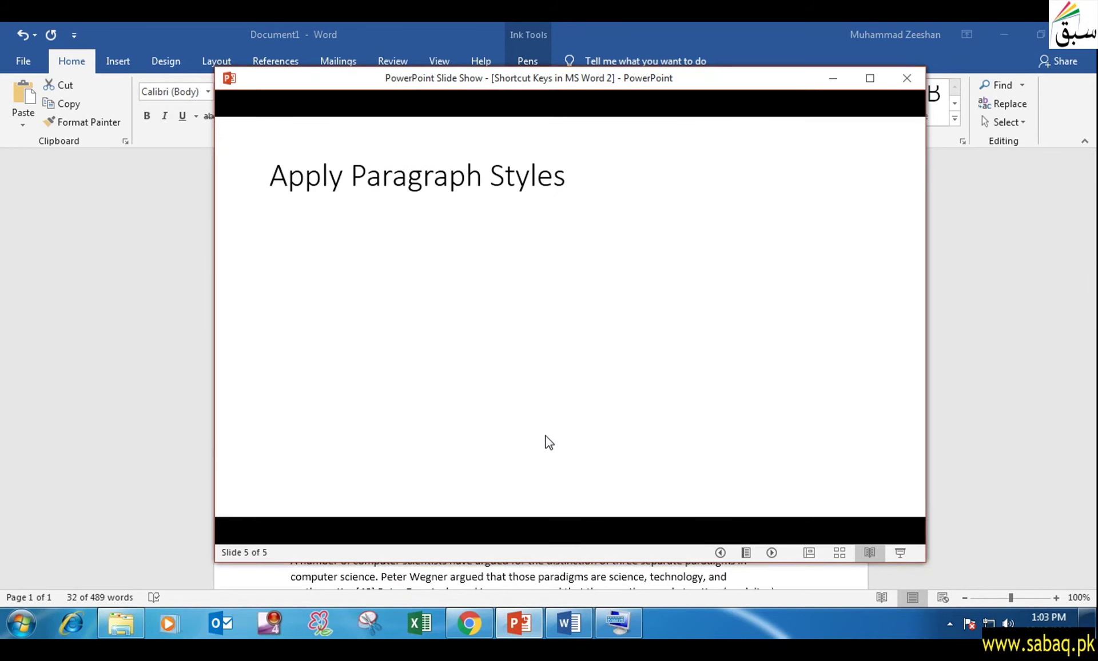
Reveal the Alt+Ctrl+1, 2 and 3 heading-style bullets on the Apply Paragraph Styles slide.
left_click(560, 425)
left_click(558, 428)
left_click(559, 423)
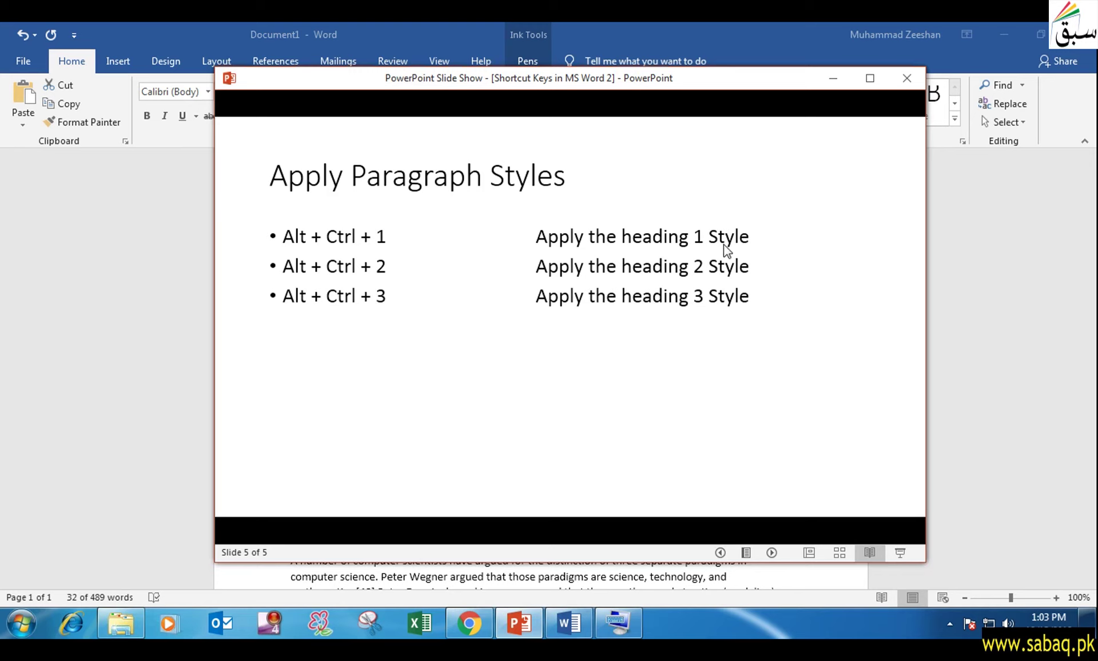
left_click(834, 85)
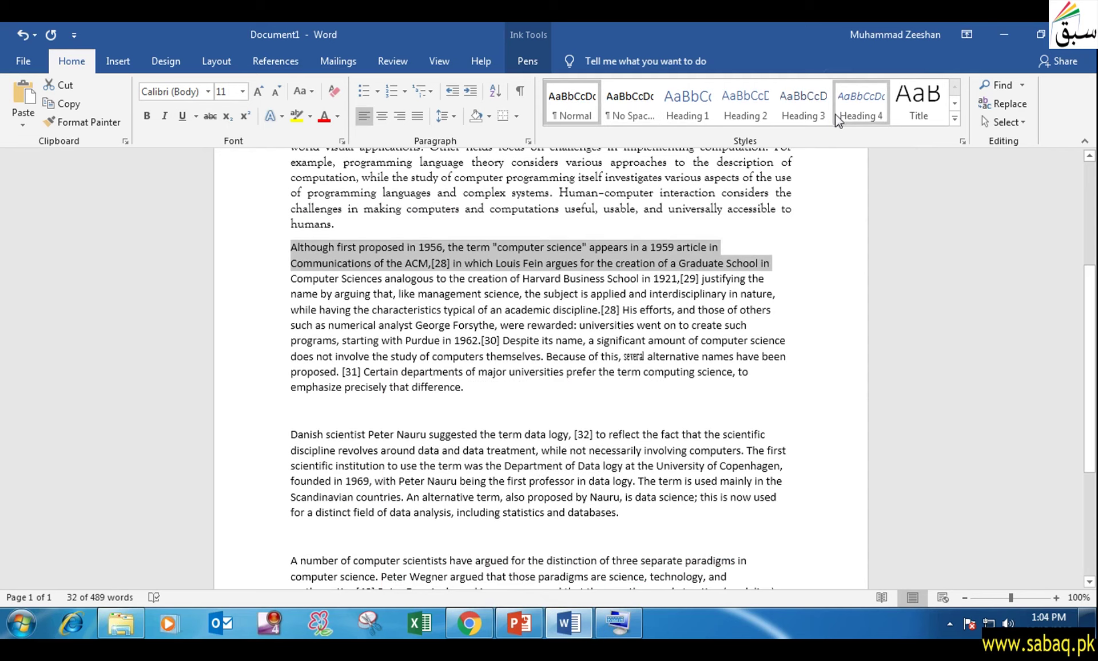
Apply the Heading 1 style to the 'Although first proposed' paragraph from the Styles gallery.
left_click_drag(291, 247, 493, 395)
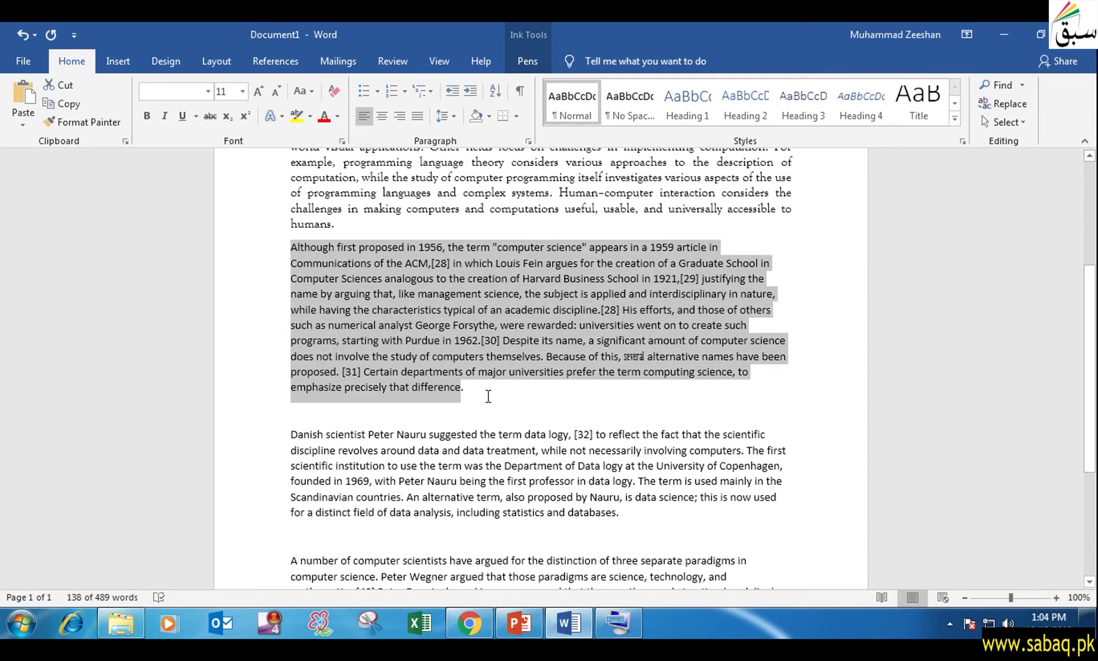
left_click(566, 632)
left_click(563, 631)
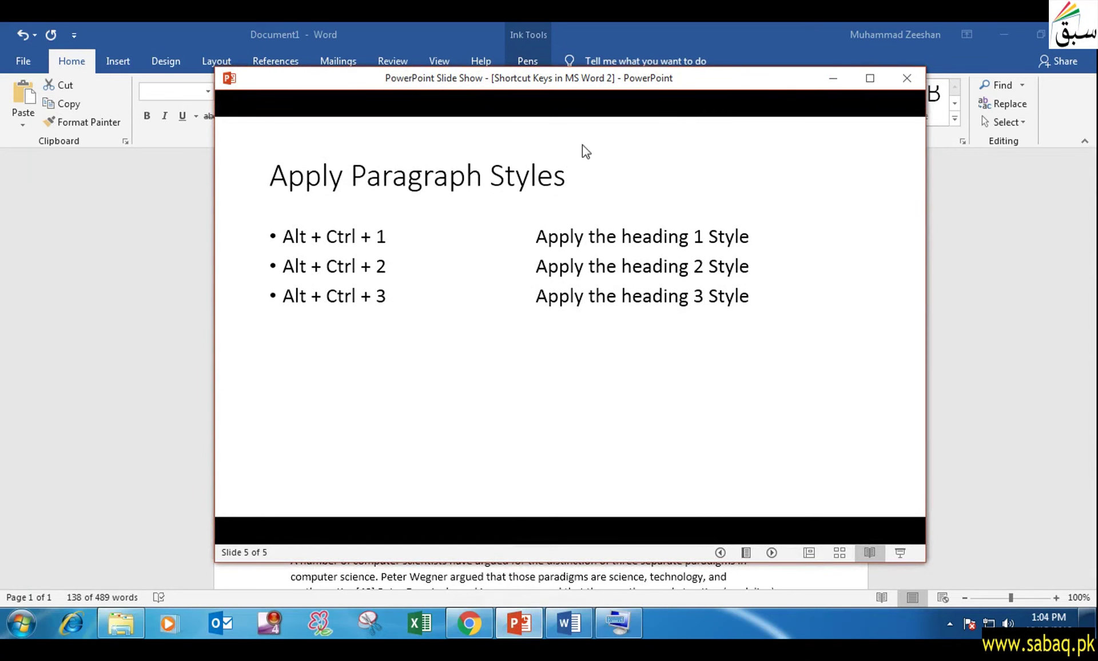
left_click(834, 78)
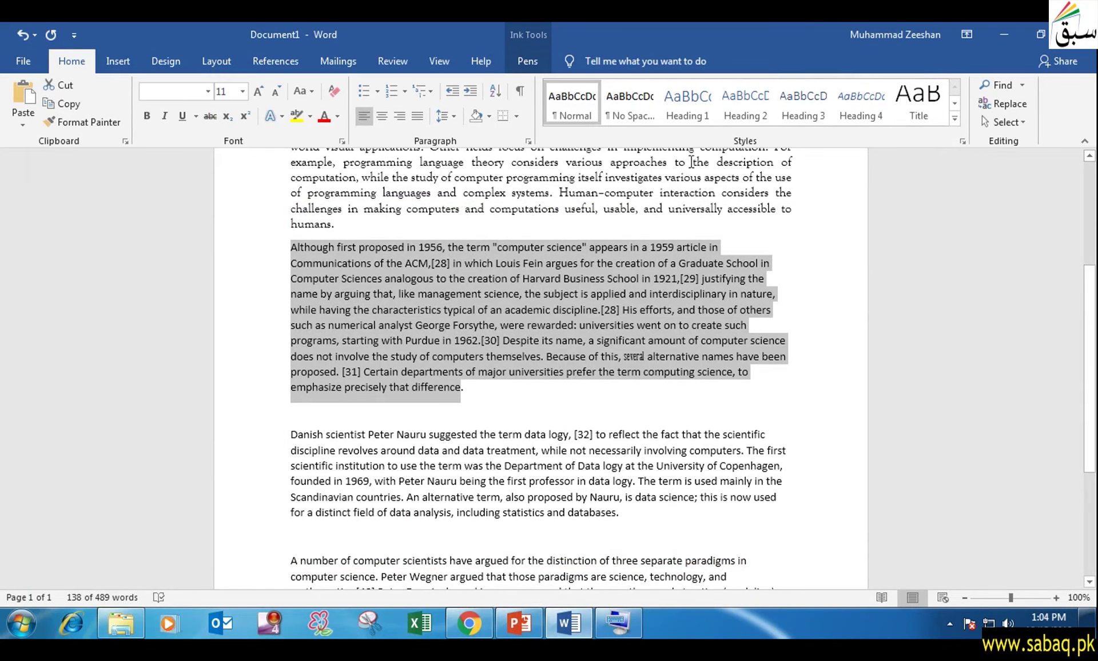
left_click(630, 619)
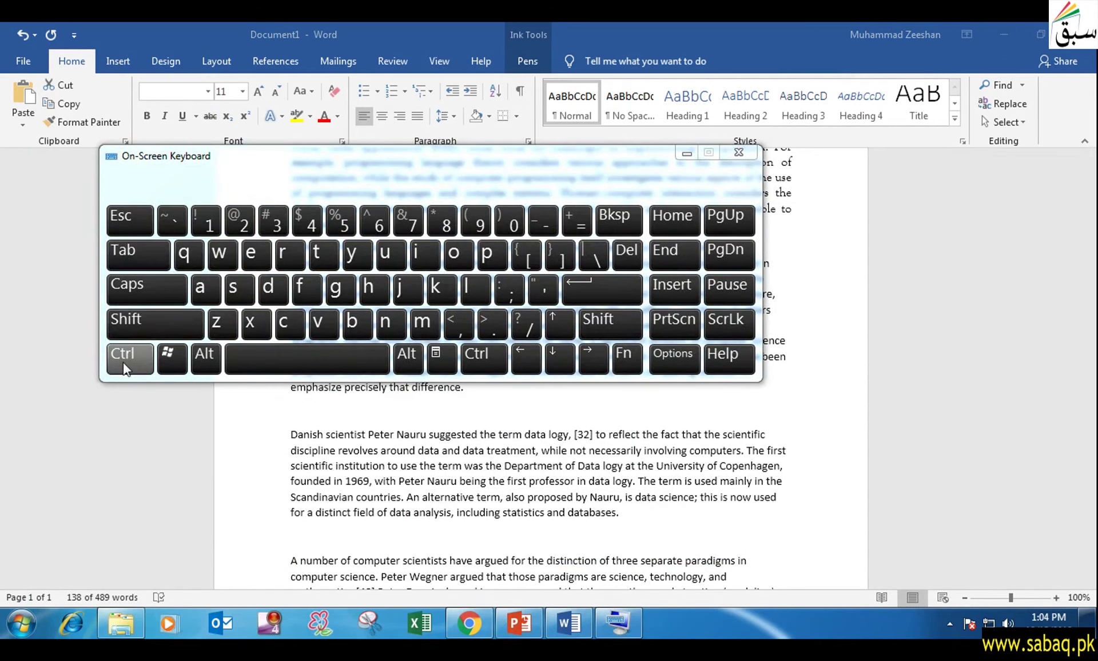
left_click(687, 154)
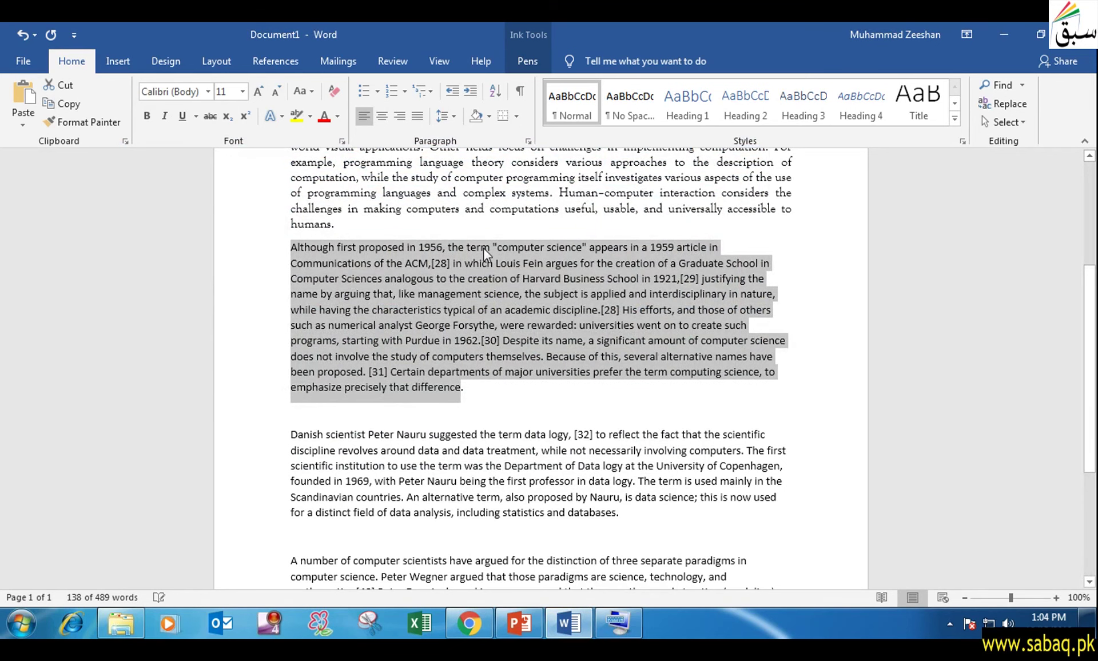
key("ctrl+1")
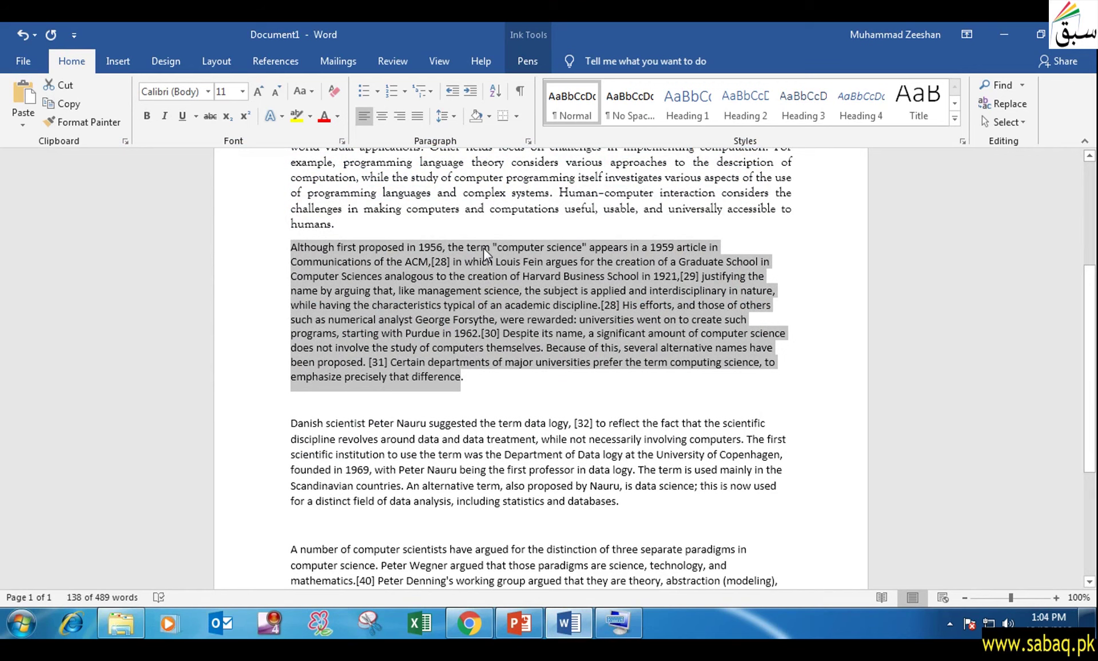
left_click(690, 112)
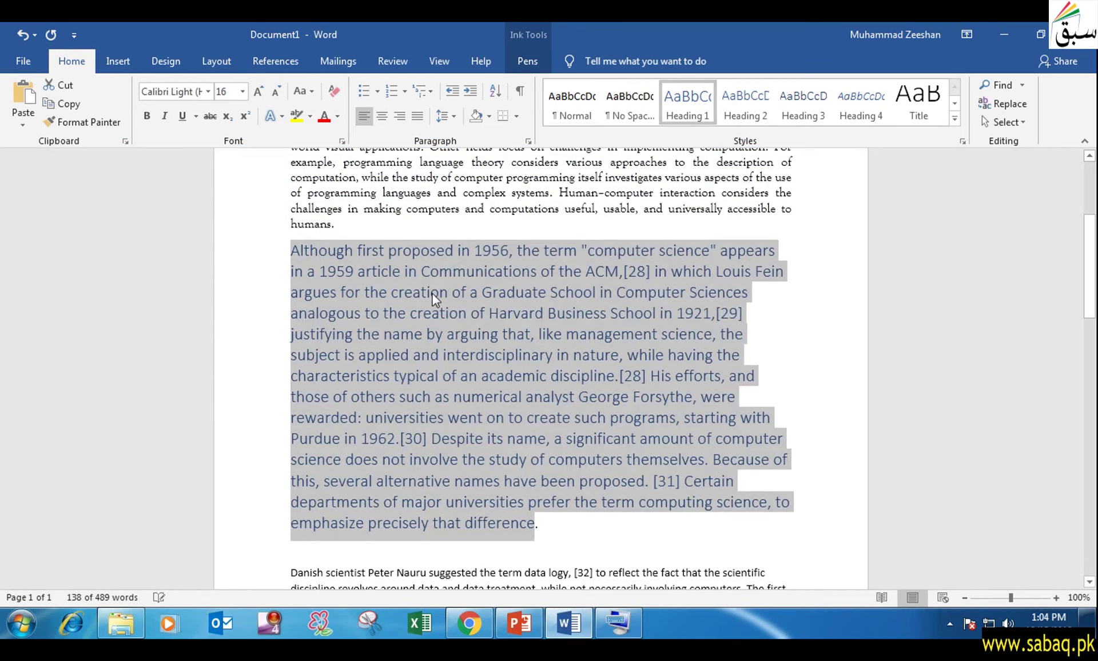
left_click(433, 293)
left_click_drag(290, 250, 555, 525)
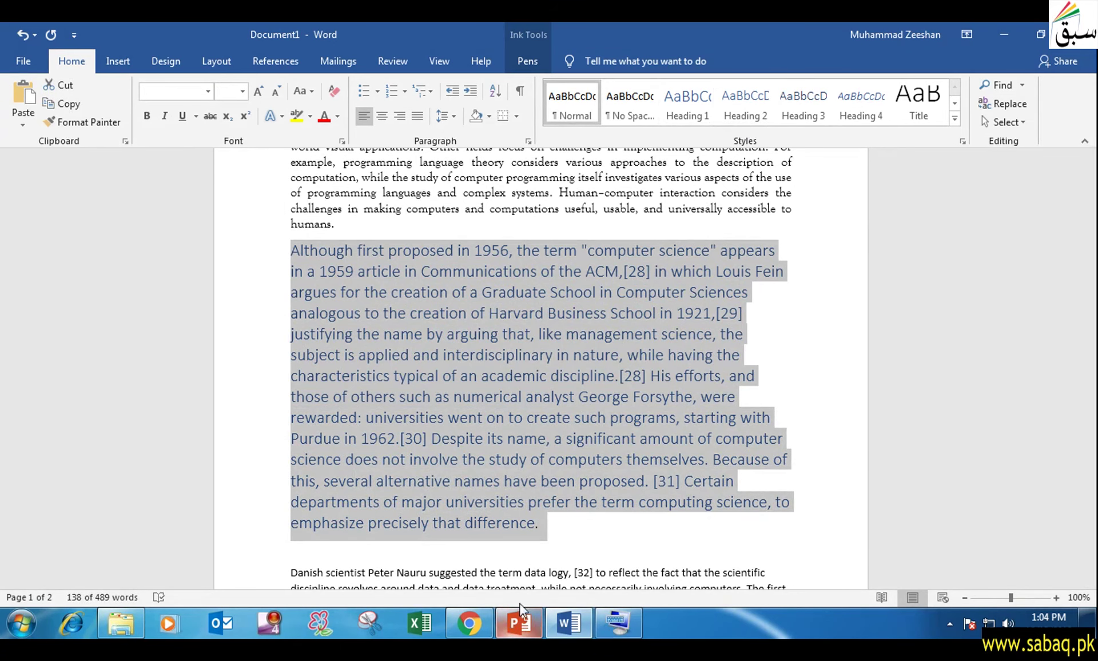
left_click(519, 624)
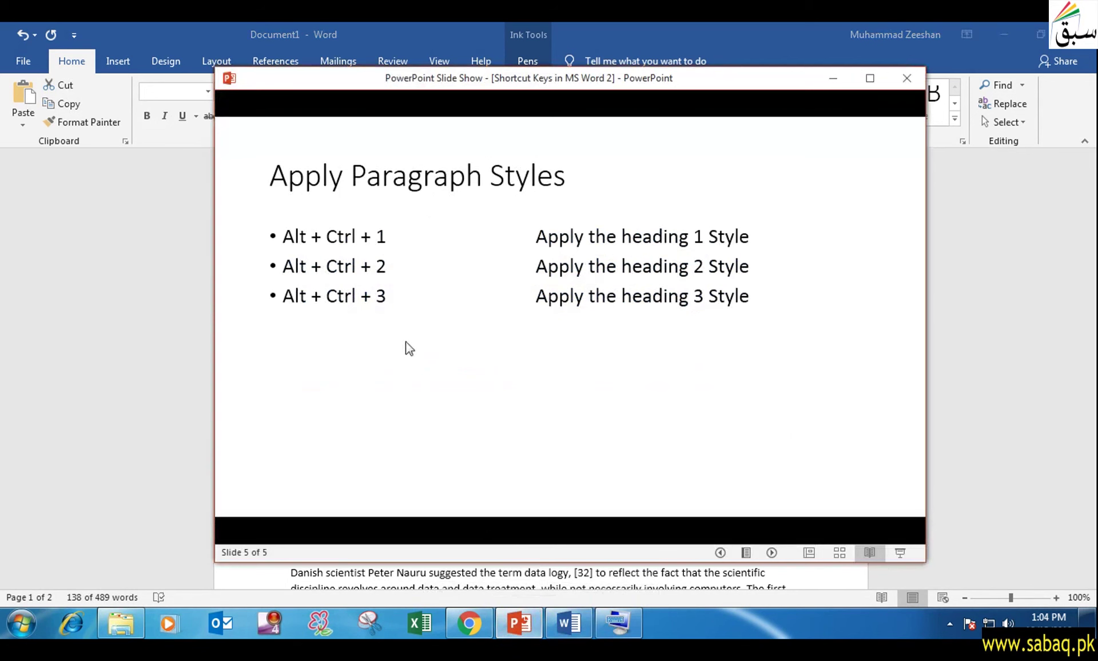
Hide the slide show, click into the Heading 1 paragraph, and glance at the slide once more.
left_click(834, 80)
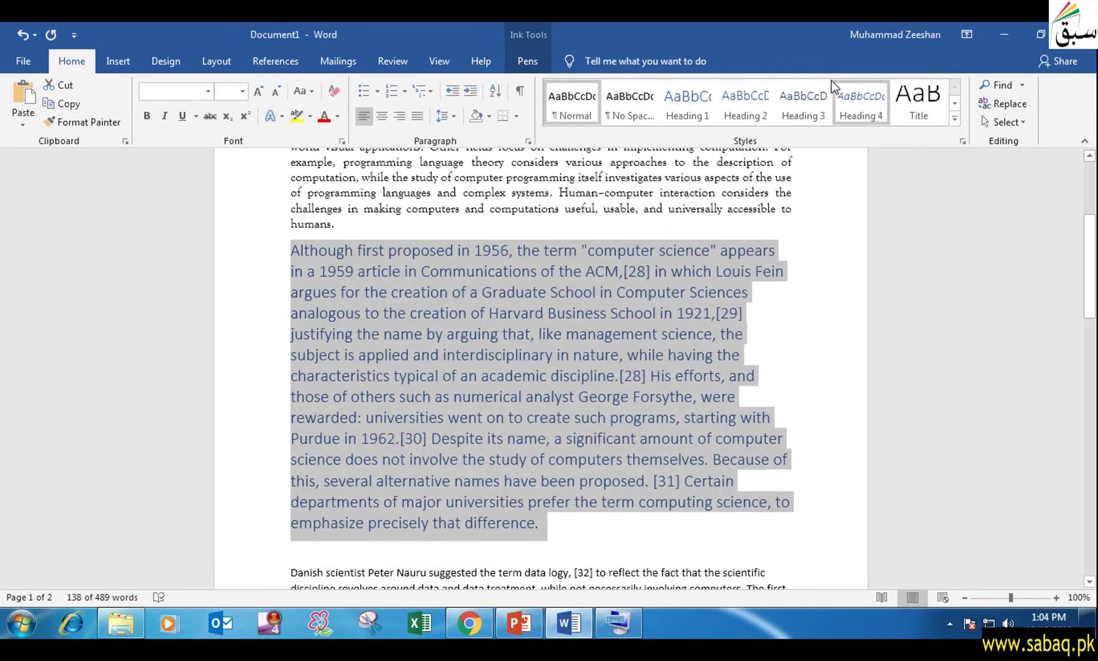
left_click(802, 85)
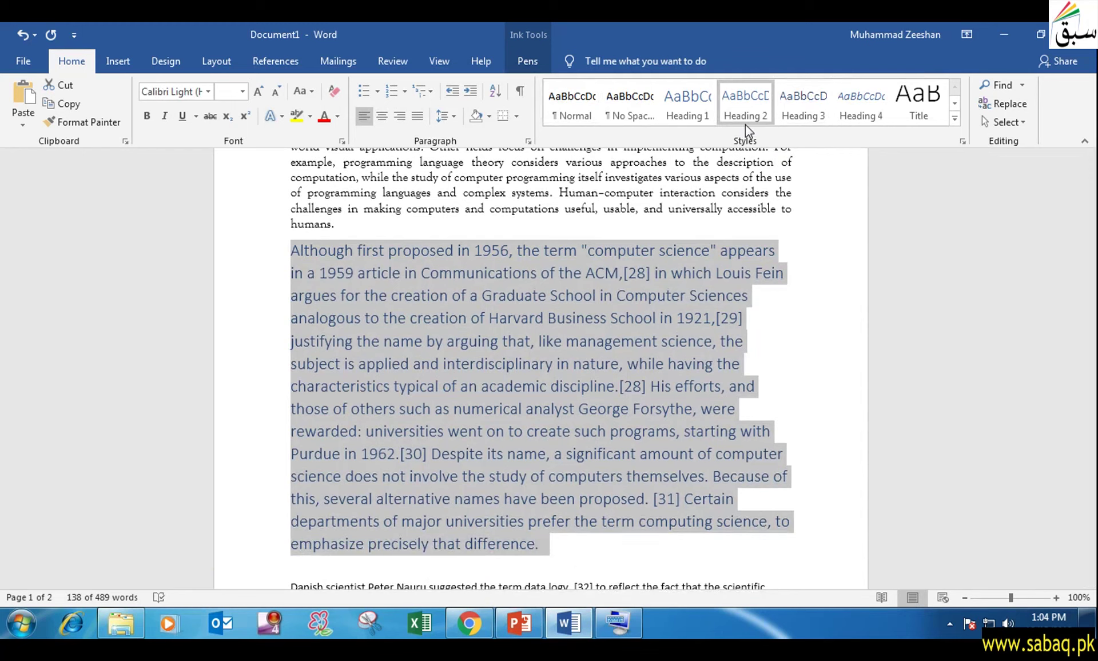
left_click(512, 379)
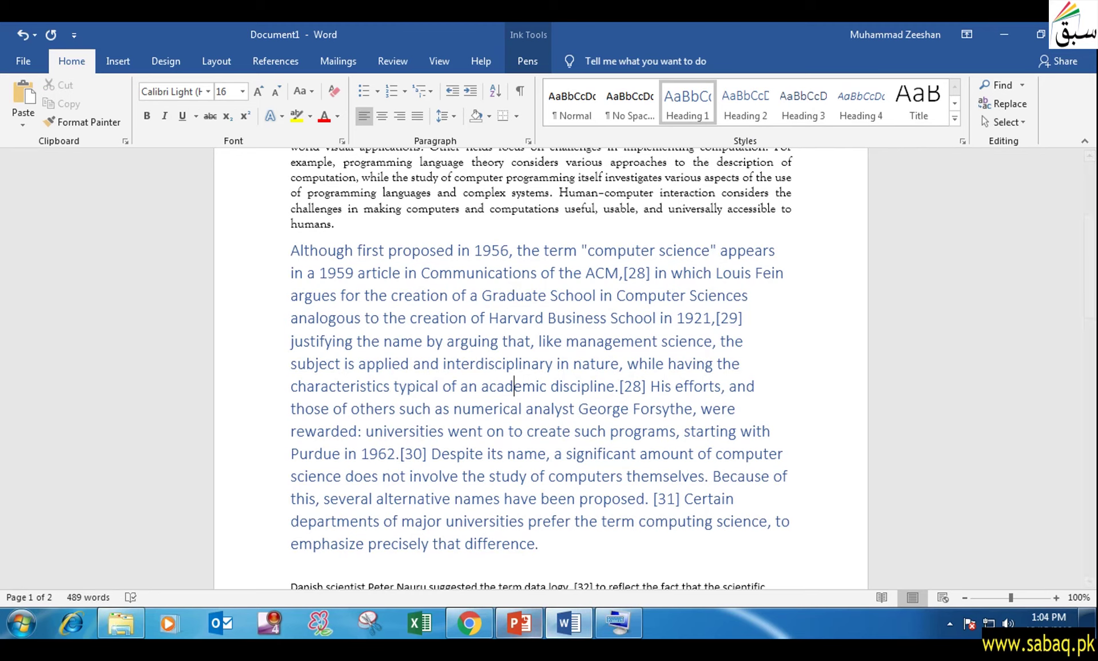
left_click(519, 623)
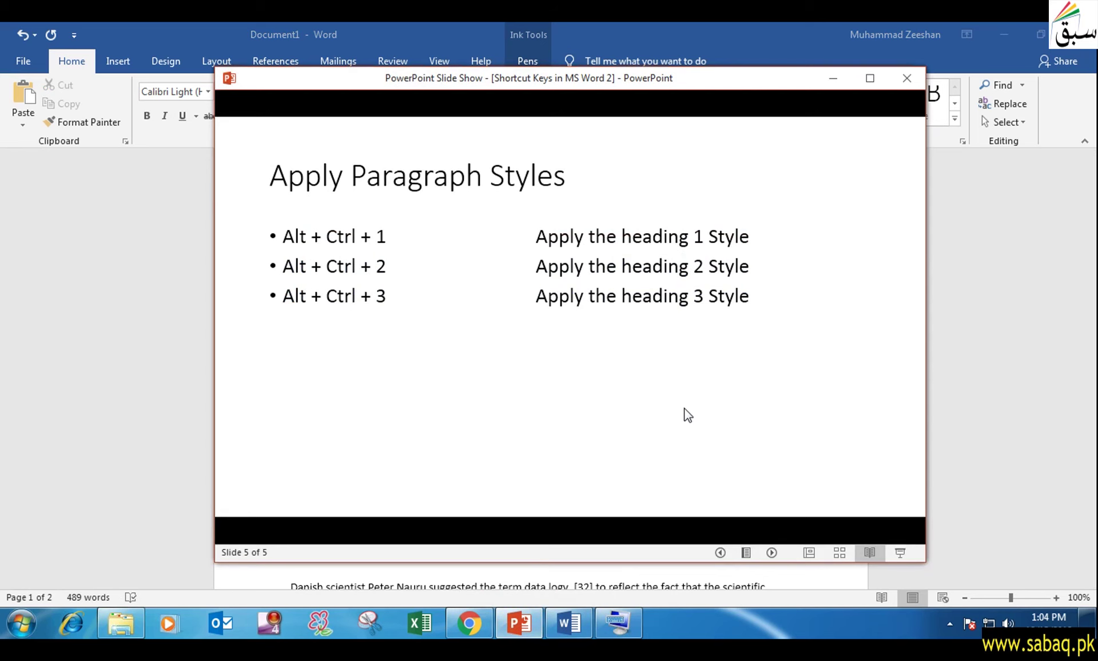
left_click(835, 79)
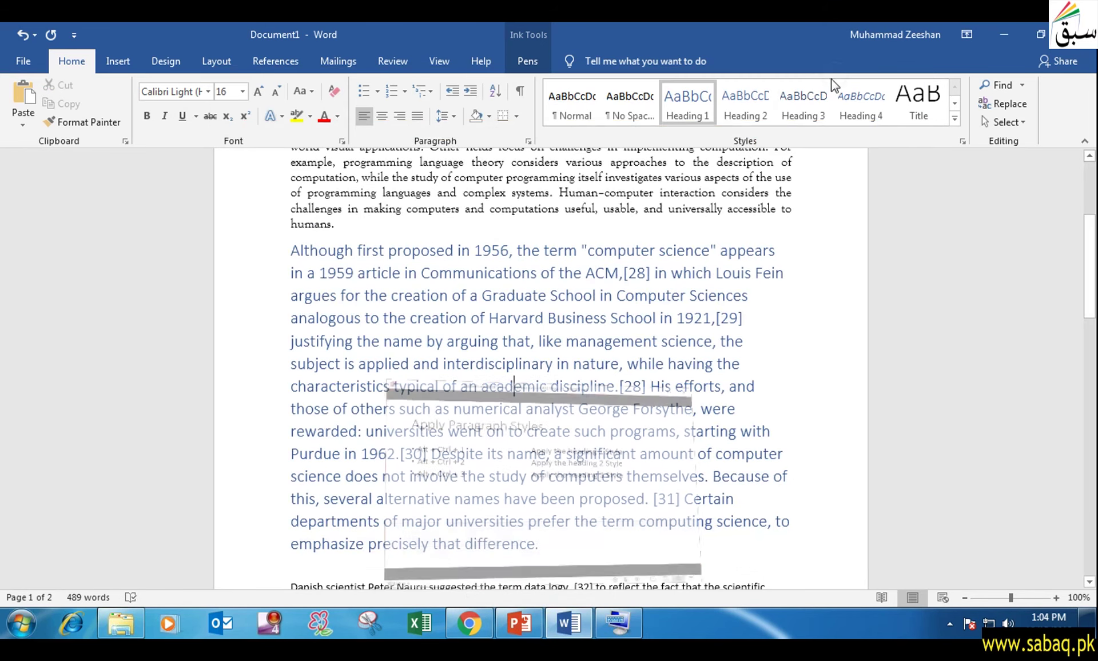
Scroll to the top, browse the Insert, Design, Layout and Home tabs, then minimize Word.
left_click_drag(1091, 243, 1091, 166)
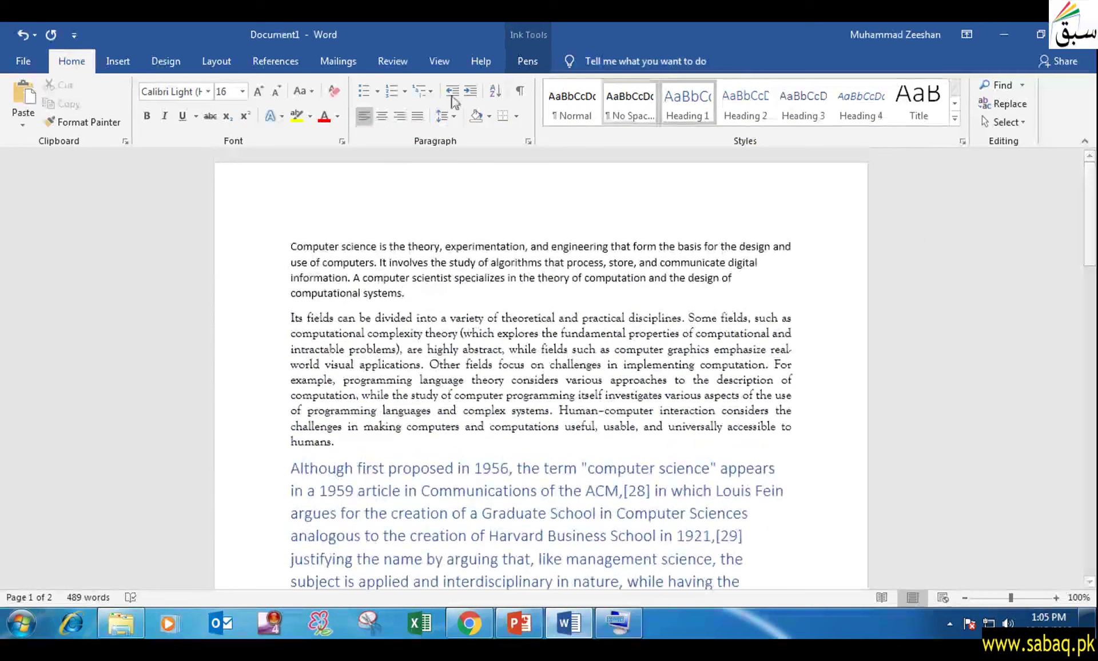
left_click(118, 61)
left_click(171, 61)
left_click(209, 60)
left_click(81, 61)
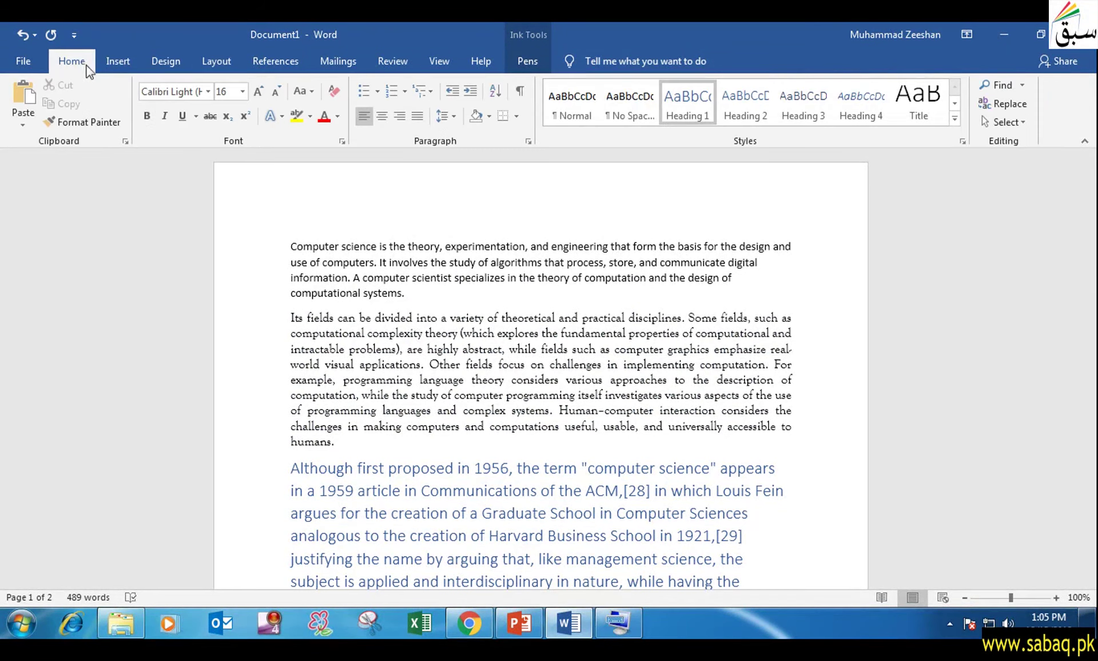
left_click(537, 351)
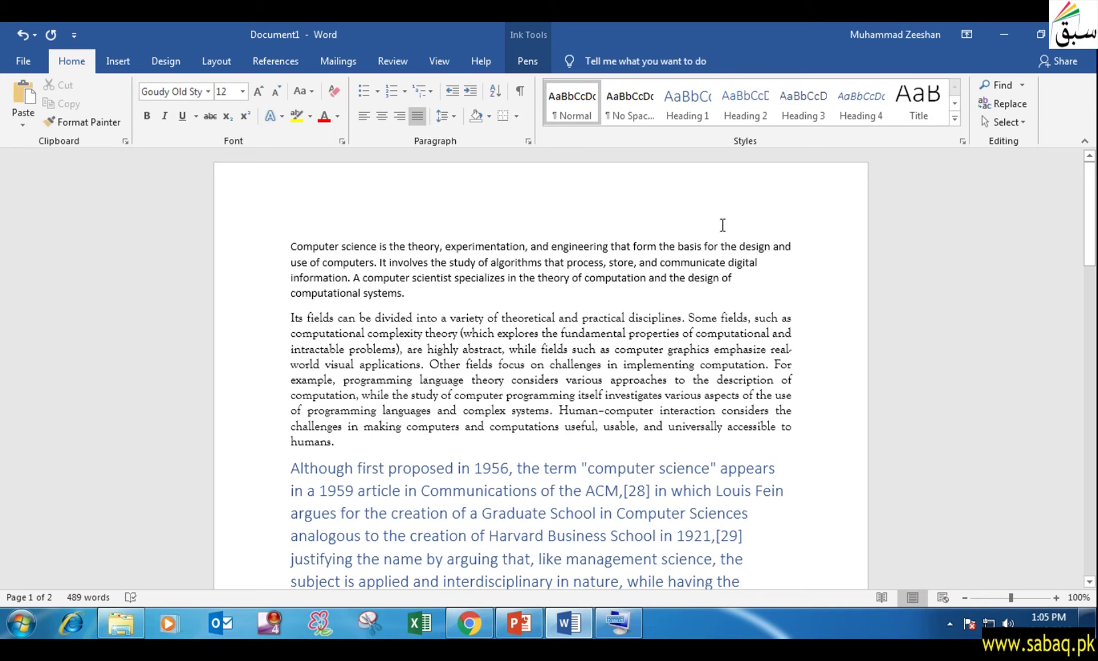
left_click(996, 33)
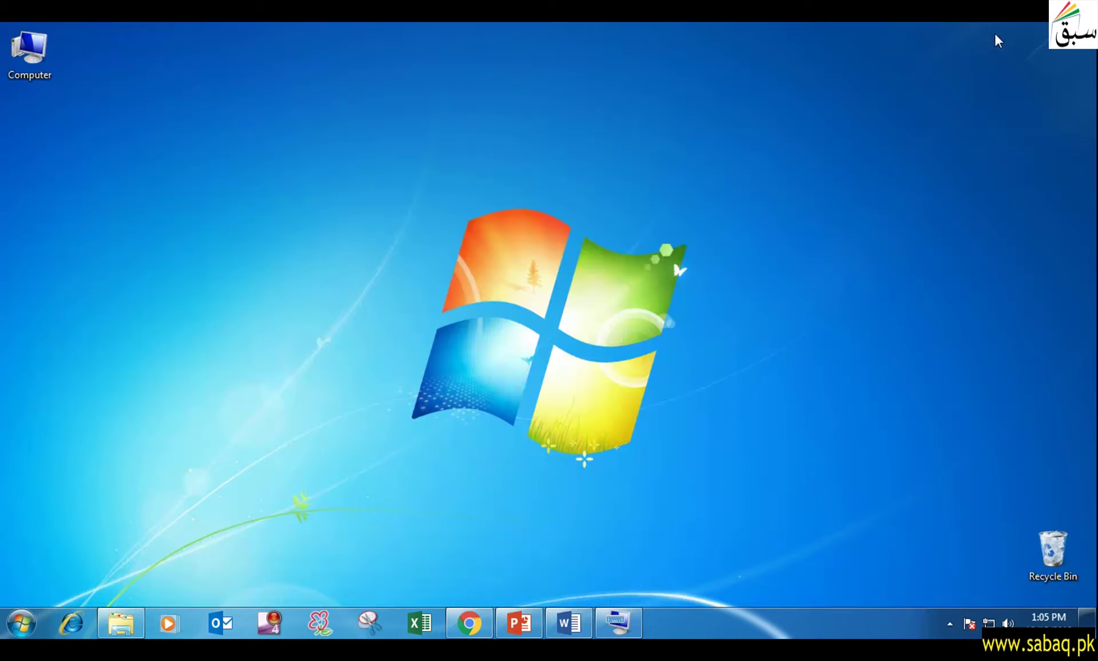
Restore the slide show and click past the final slide to exit to Normal view.
left_click(519, 623)
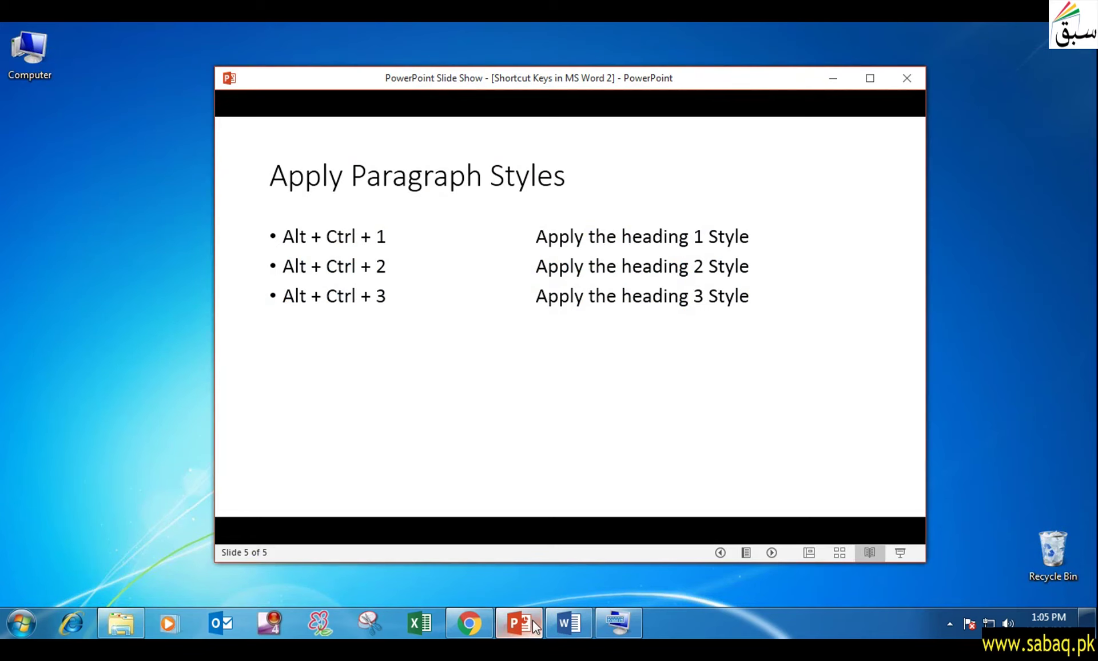
left_click(533, 439)
left_click(533, 435)
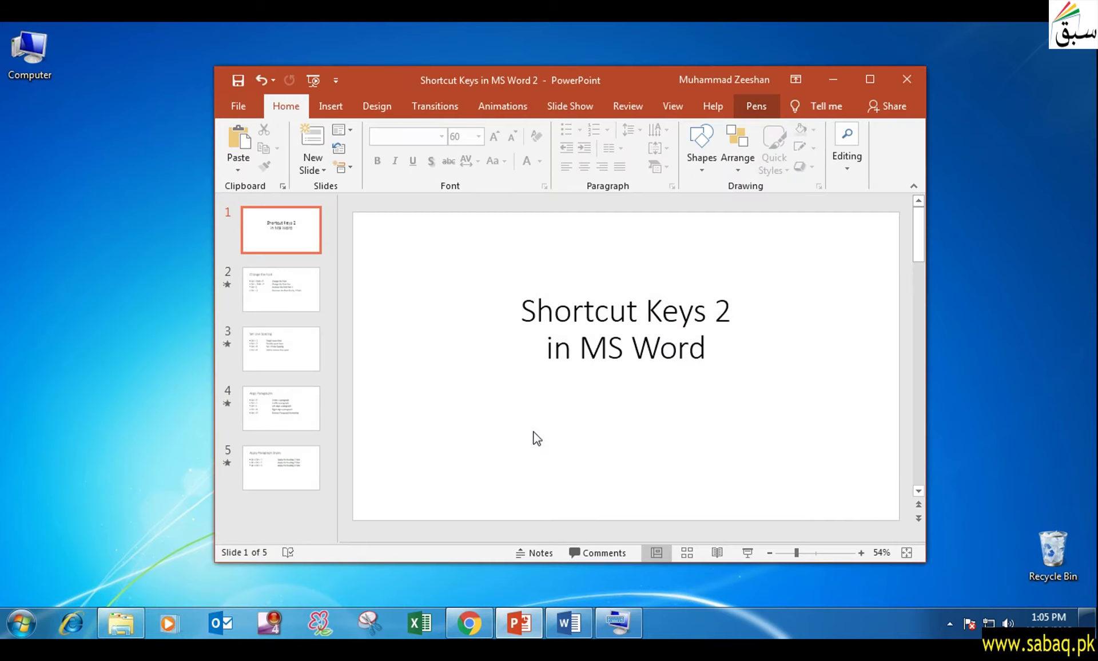